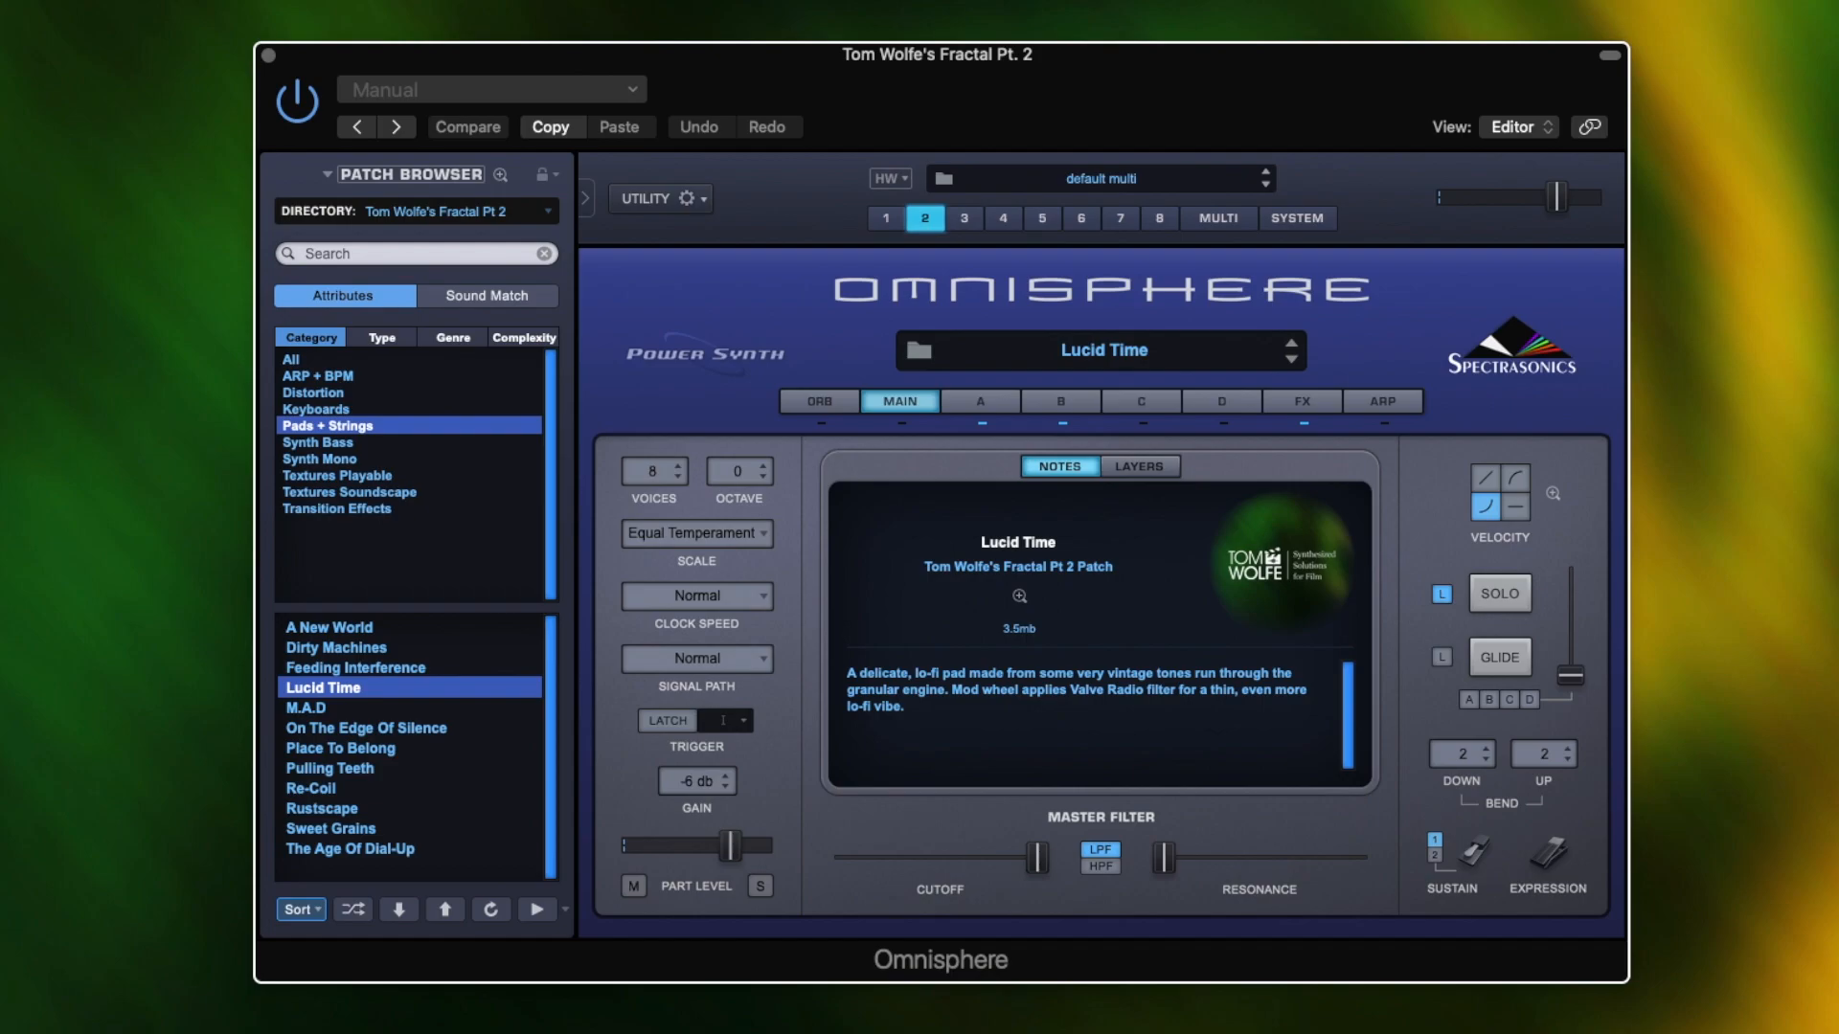
Review the description of layer A's Soundsource in the Soundsource Browser
left_click(989, 402)
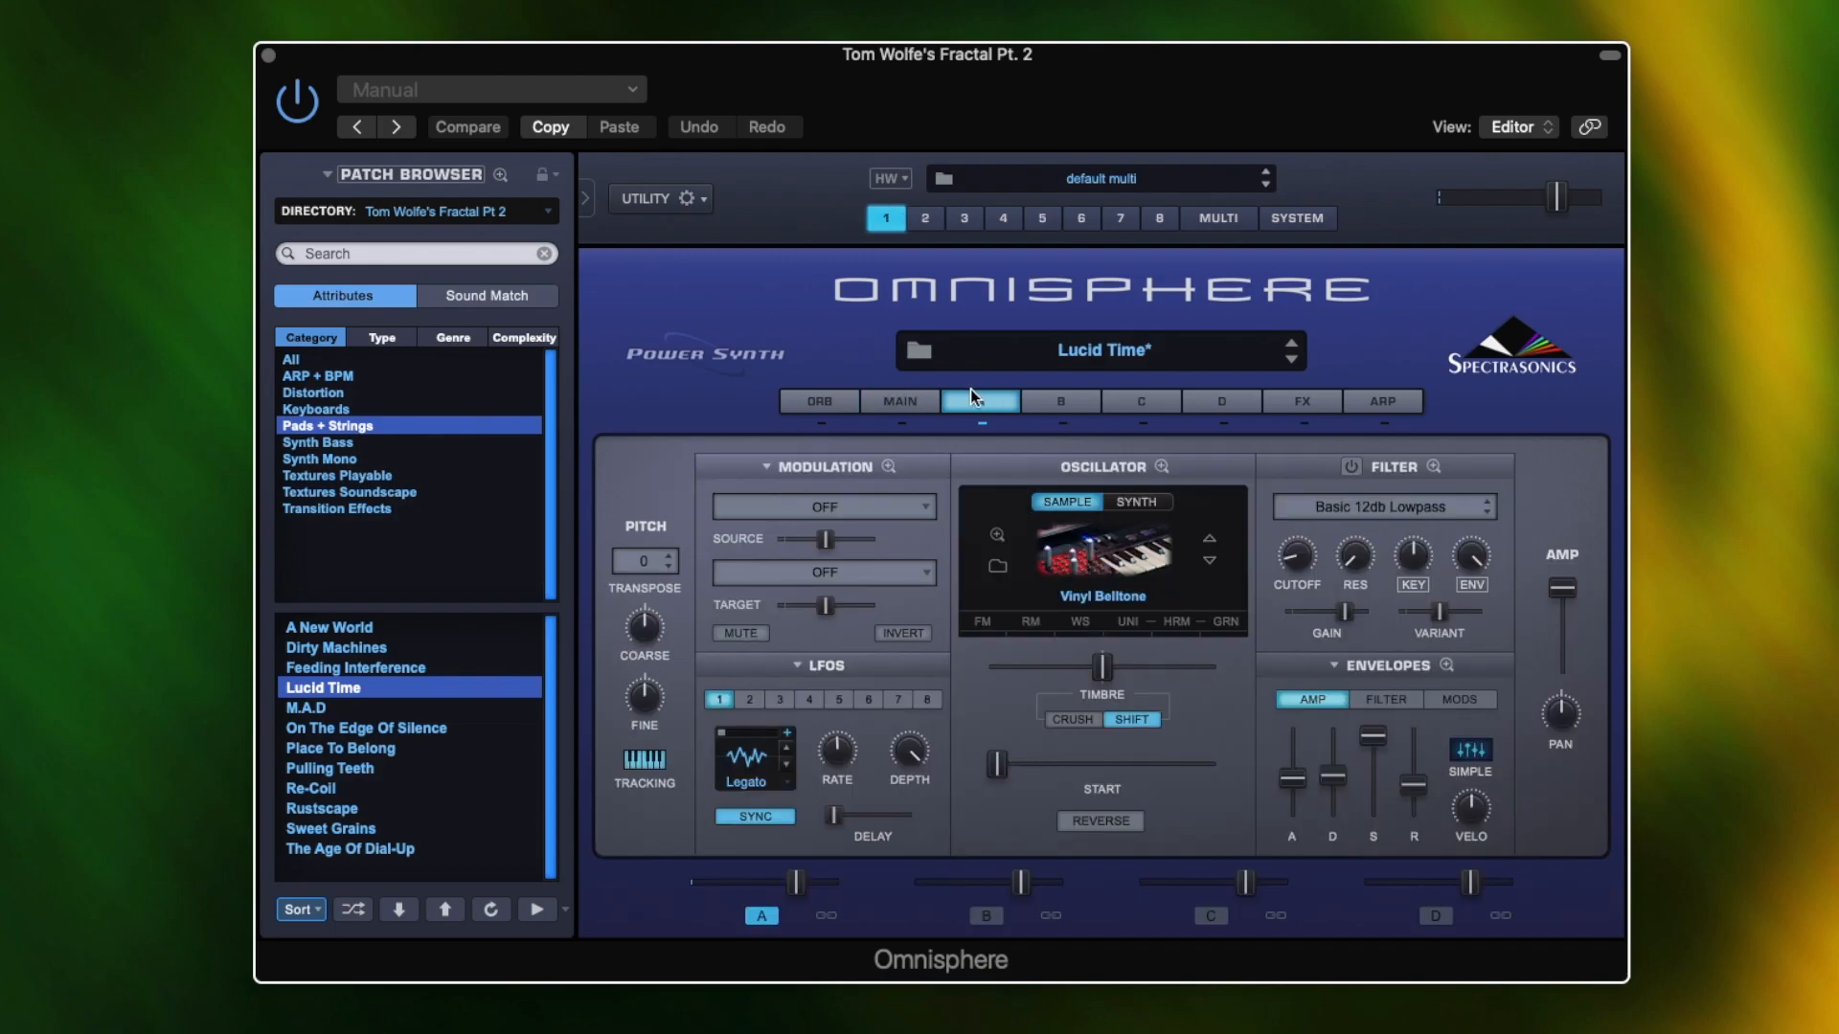
left_click(1123, 555)
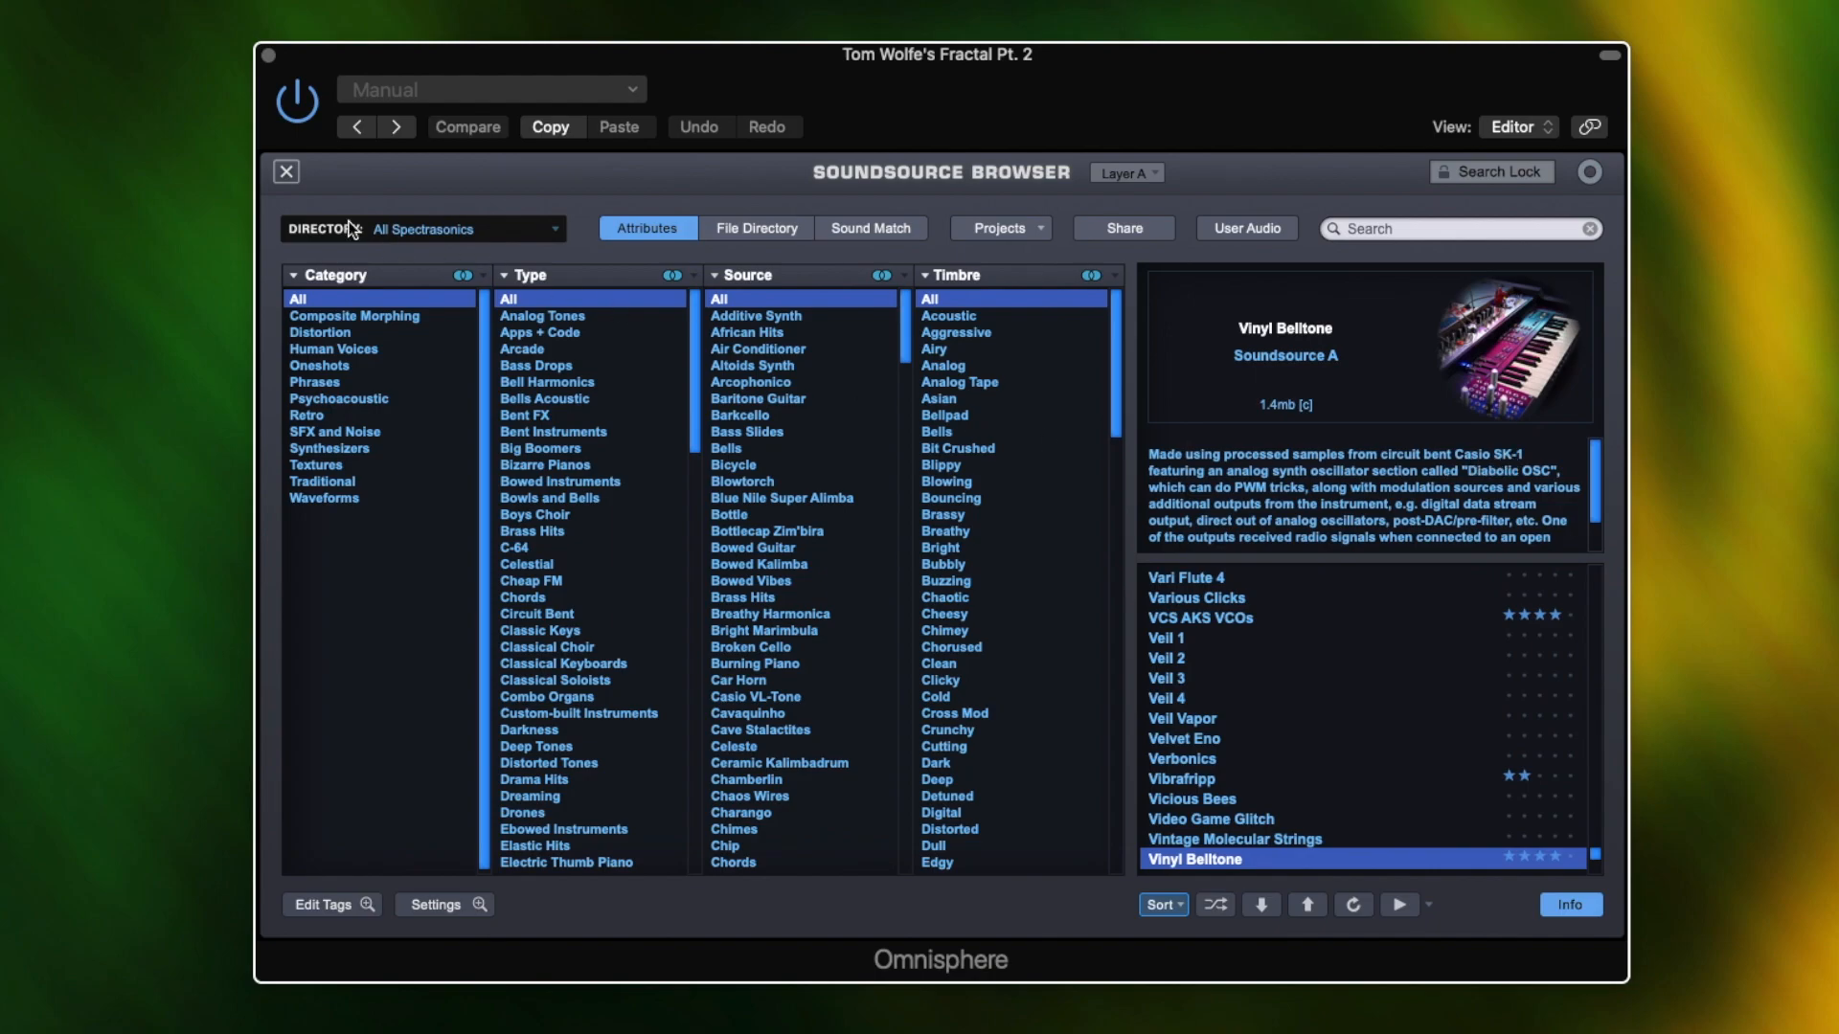
left_click(286, 172)
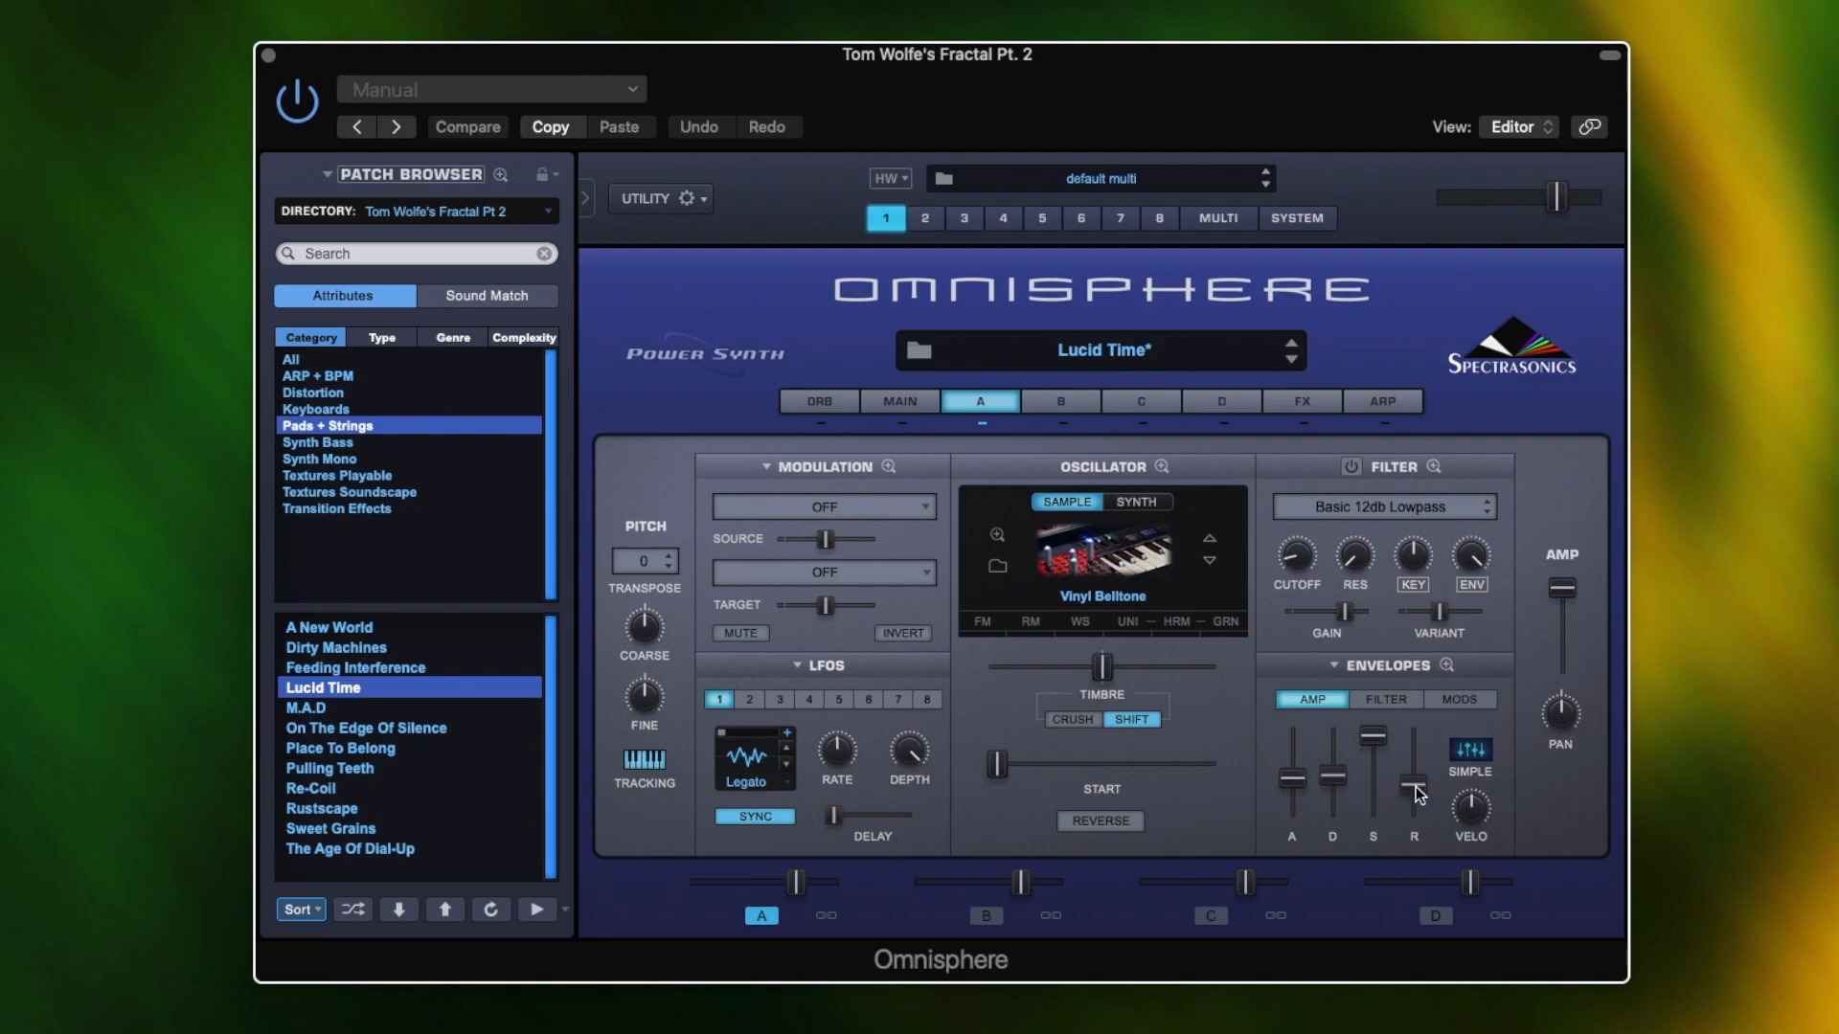
Enable the granular engine on layer A's Vinyl Belltone oscillator, comparing the sound with it on and off
left_click(1226, 622)
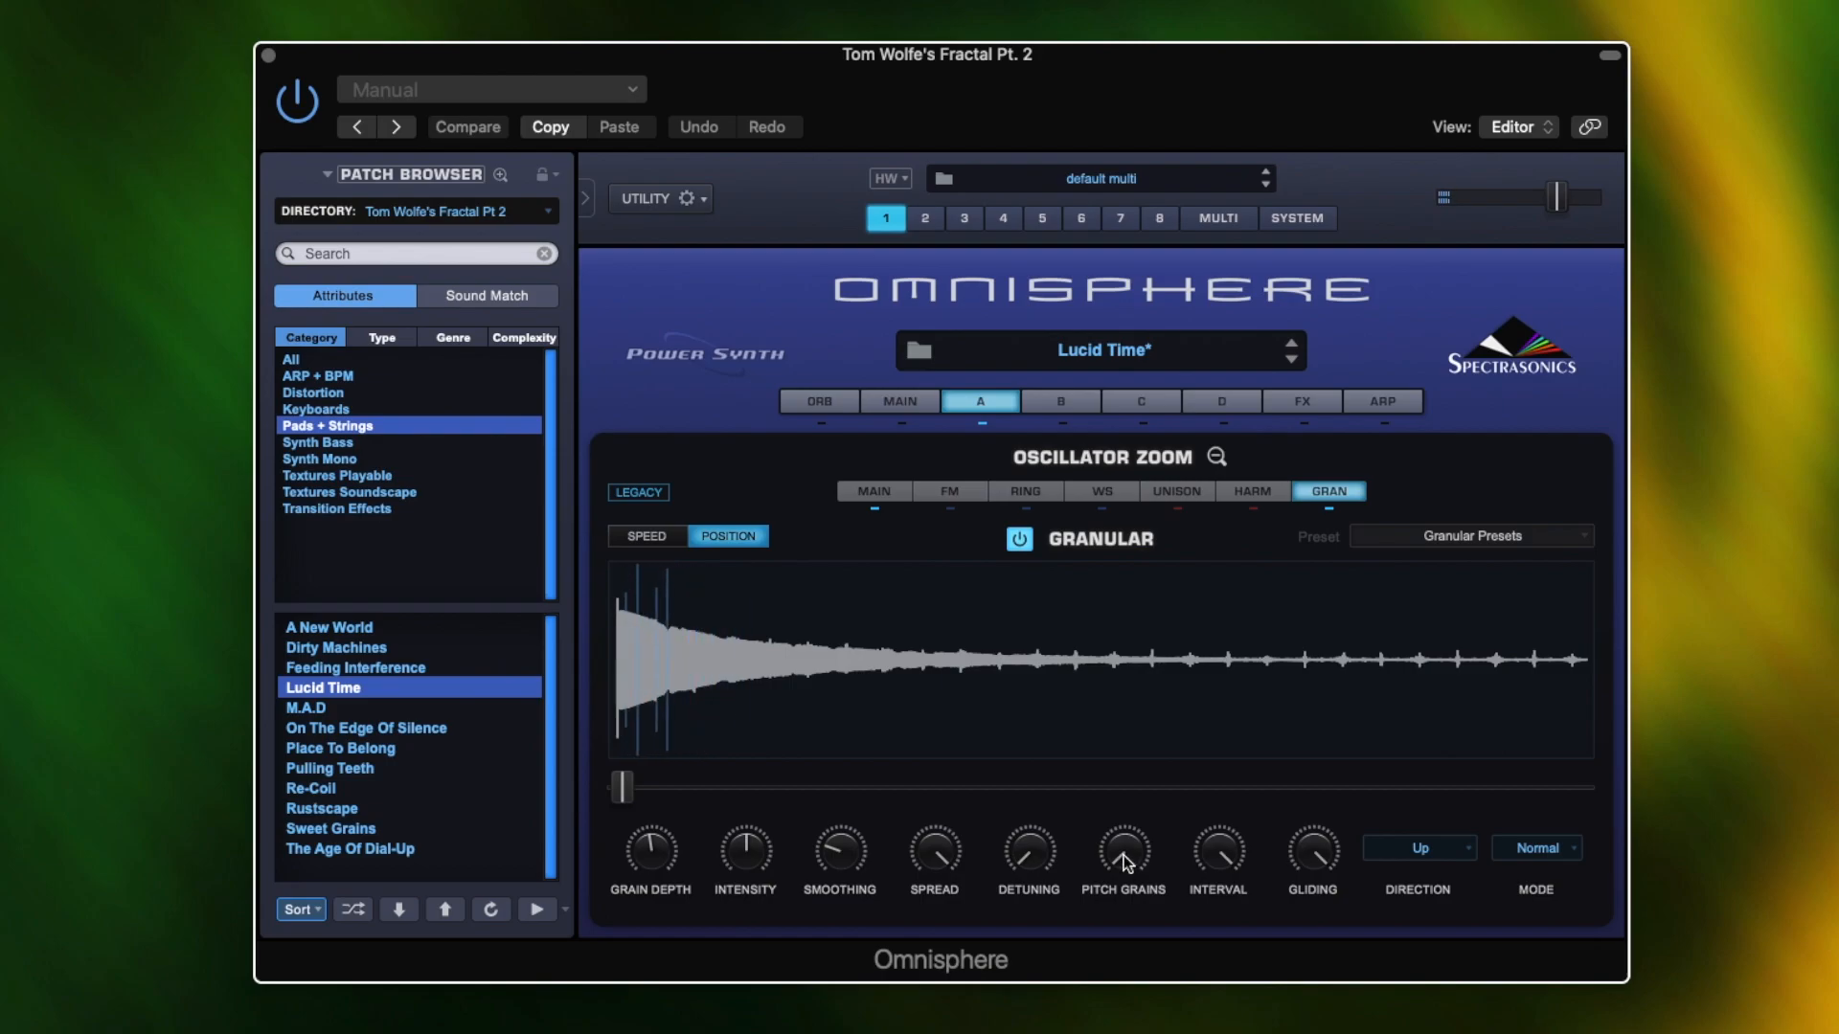
left_click(1020, 541)
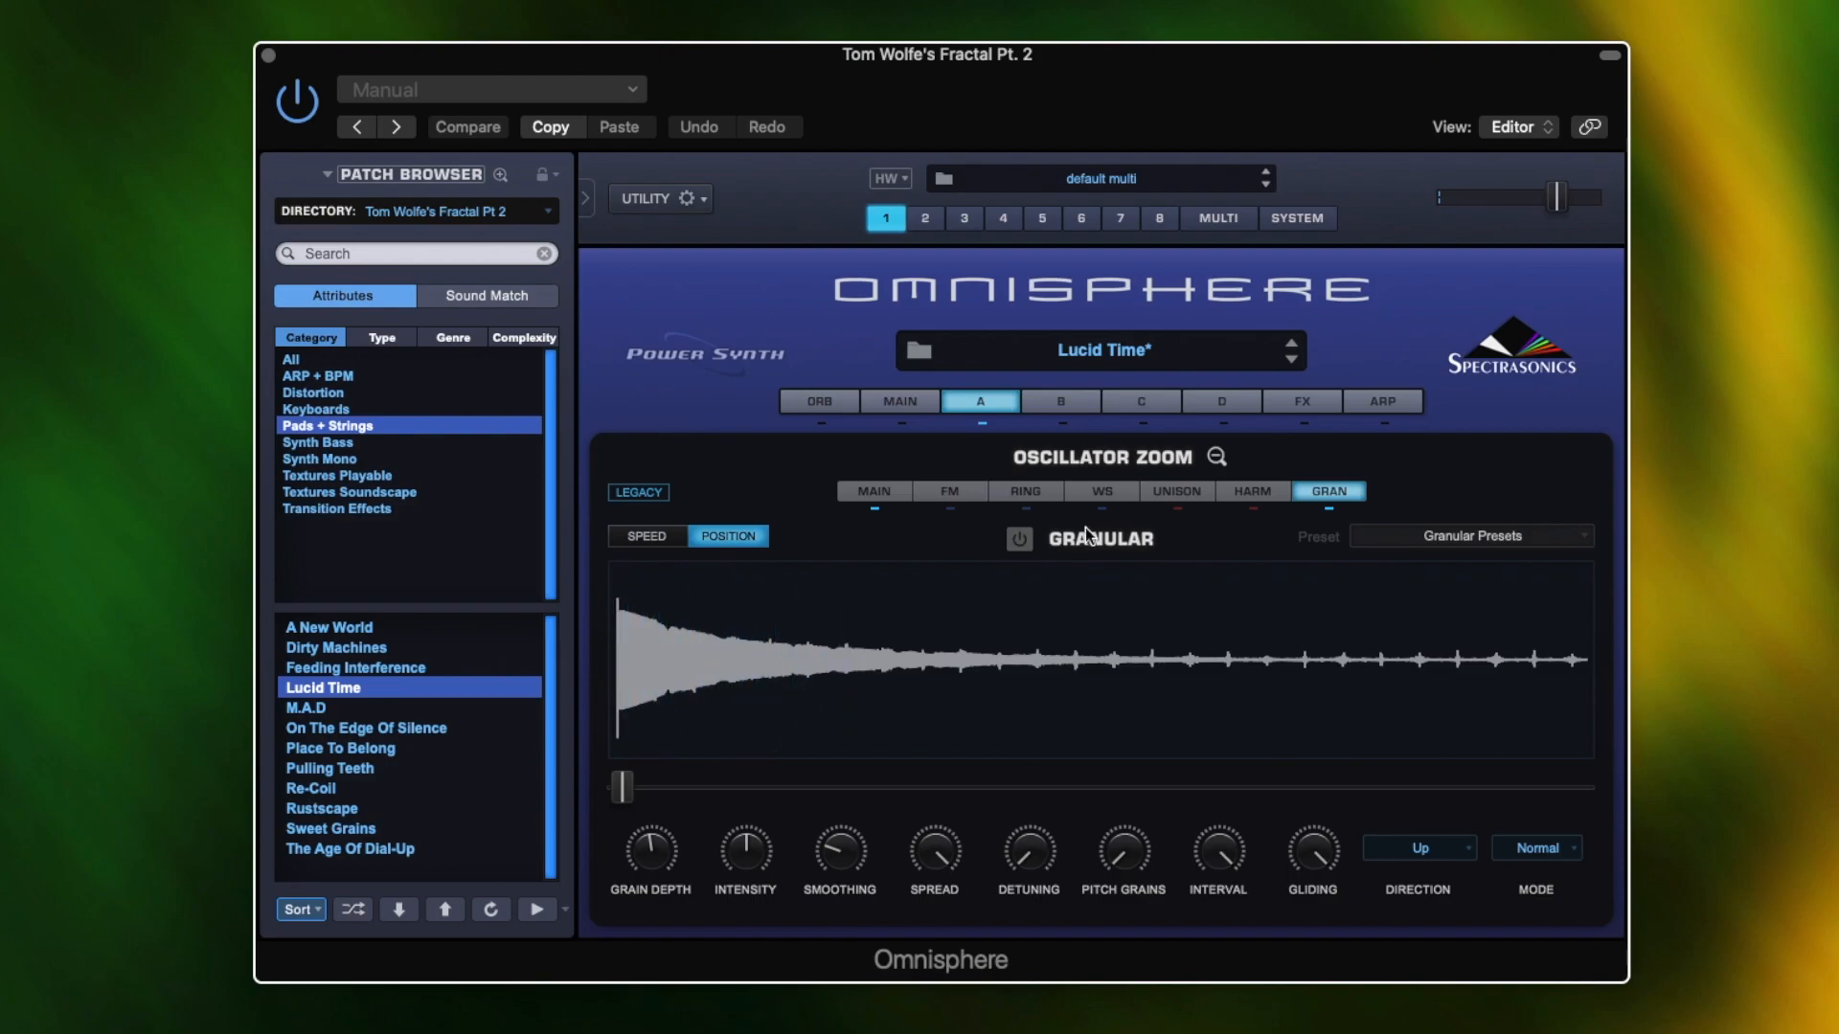
left_click(1216, 456)
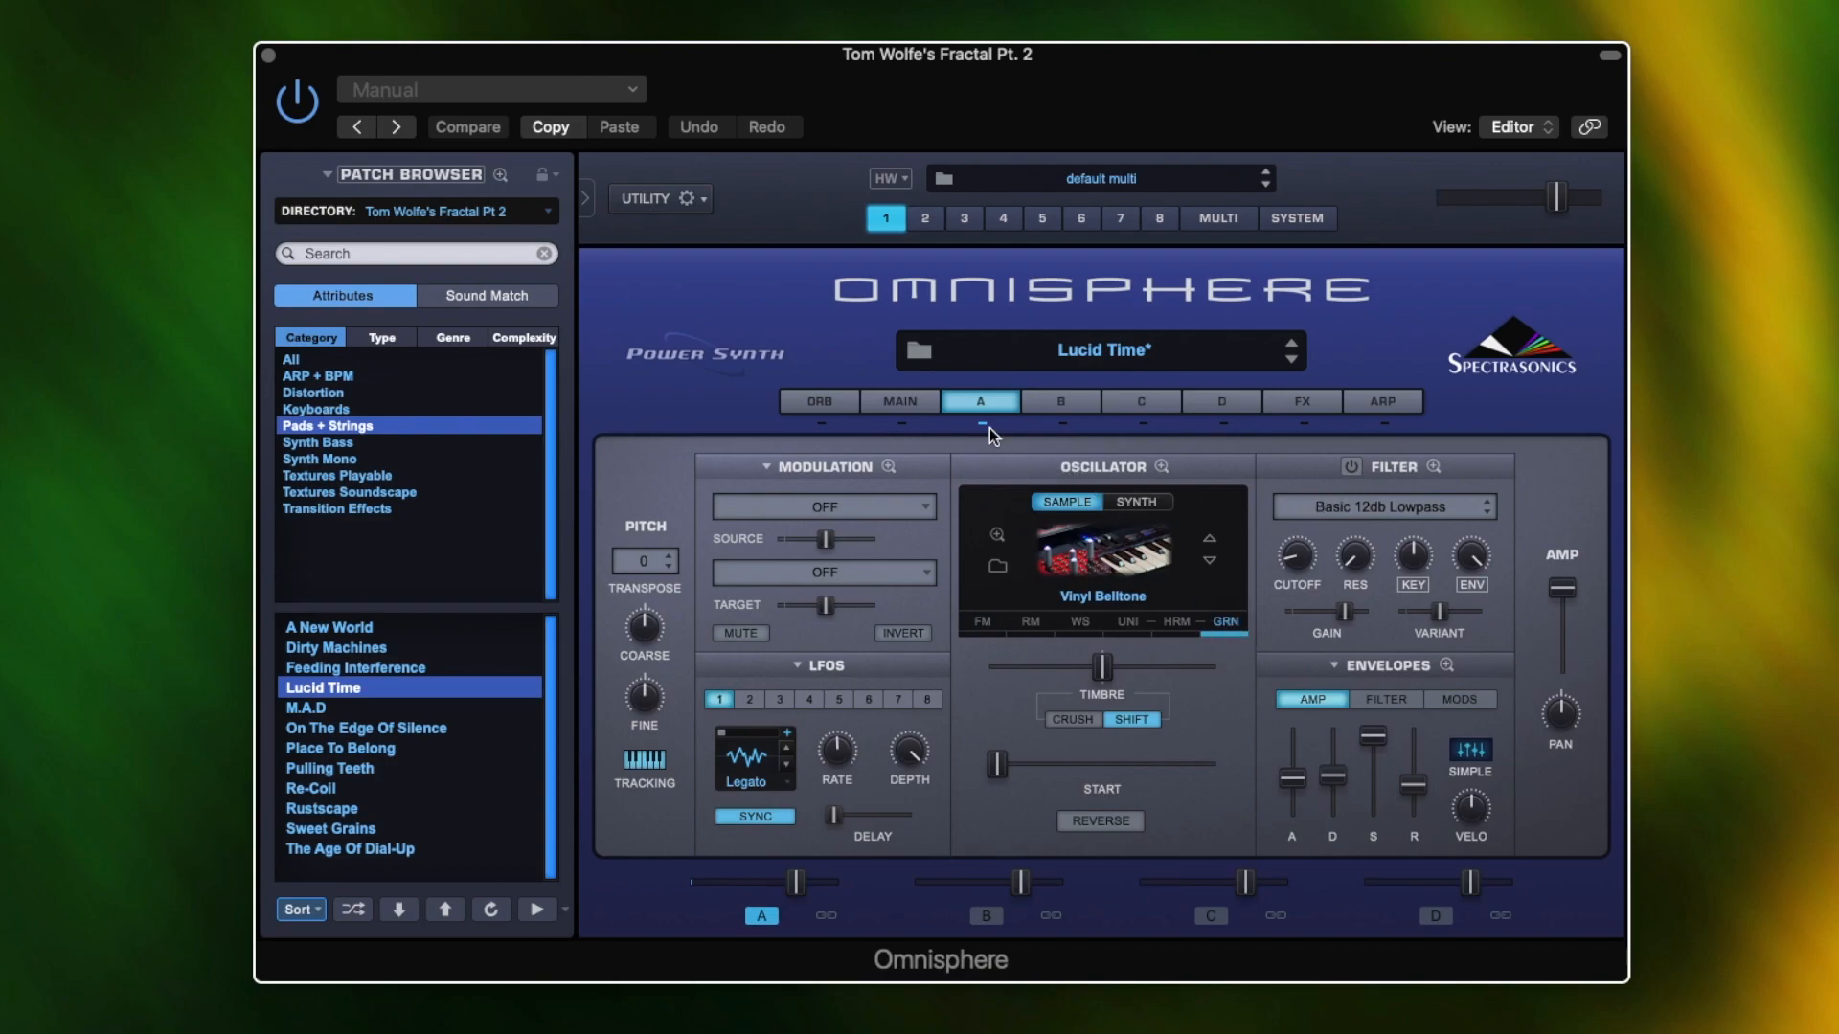
Review the description of layer B's Soundsource and compare layer B's settings with those of layer A
left_click(1061, 406)
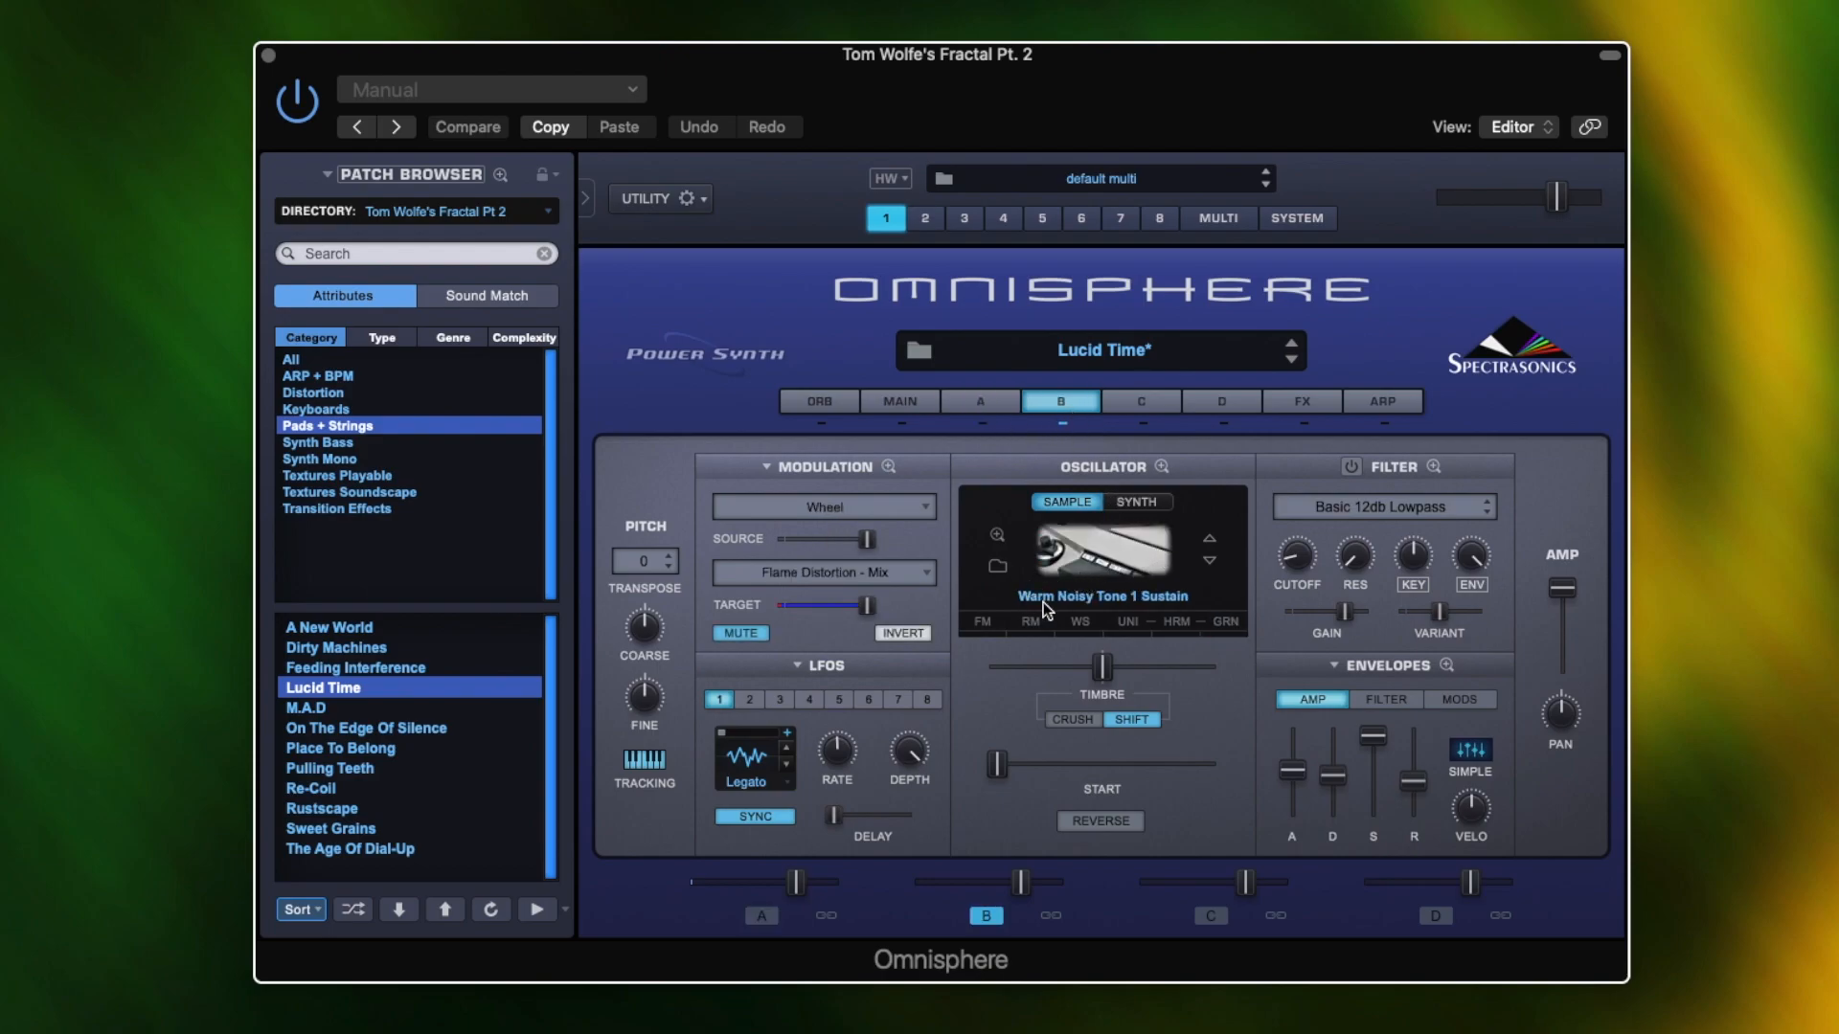
left_click(1138, 563)
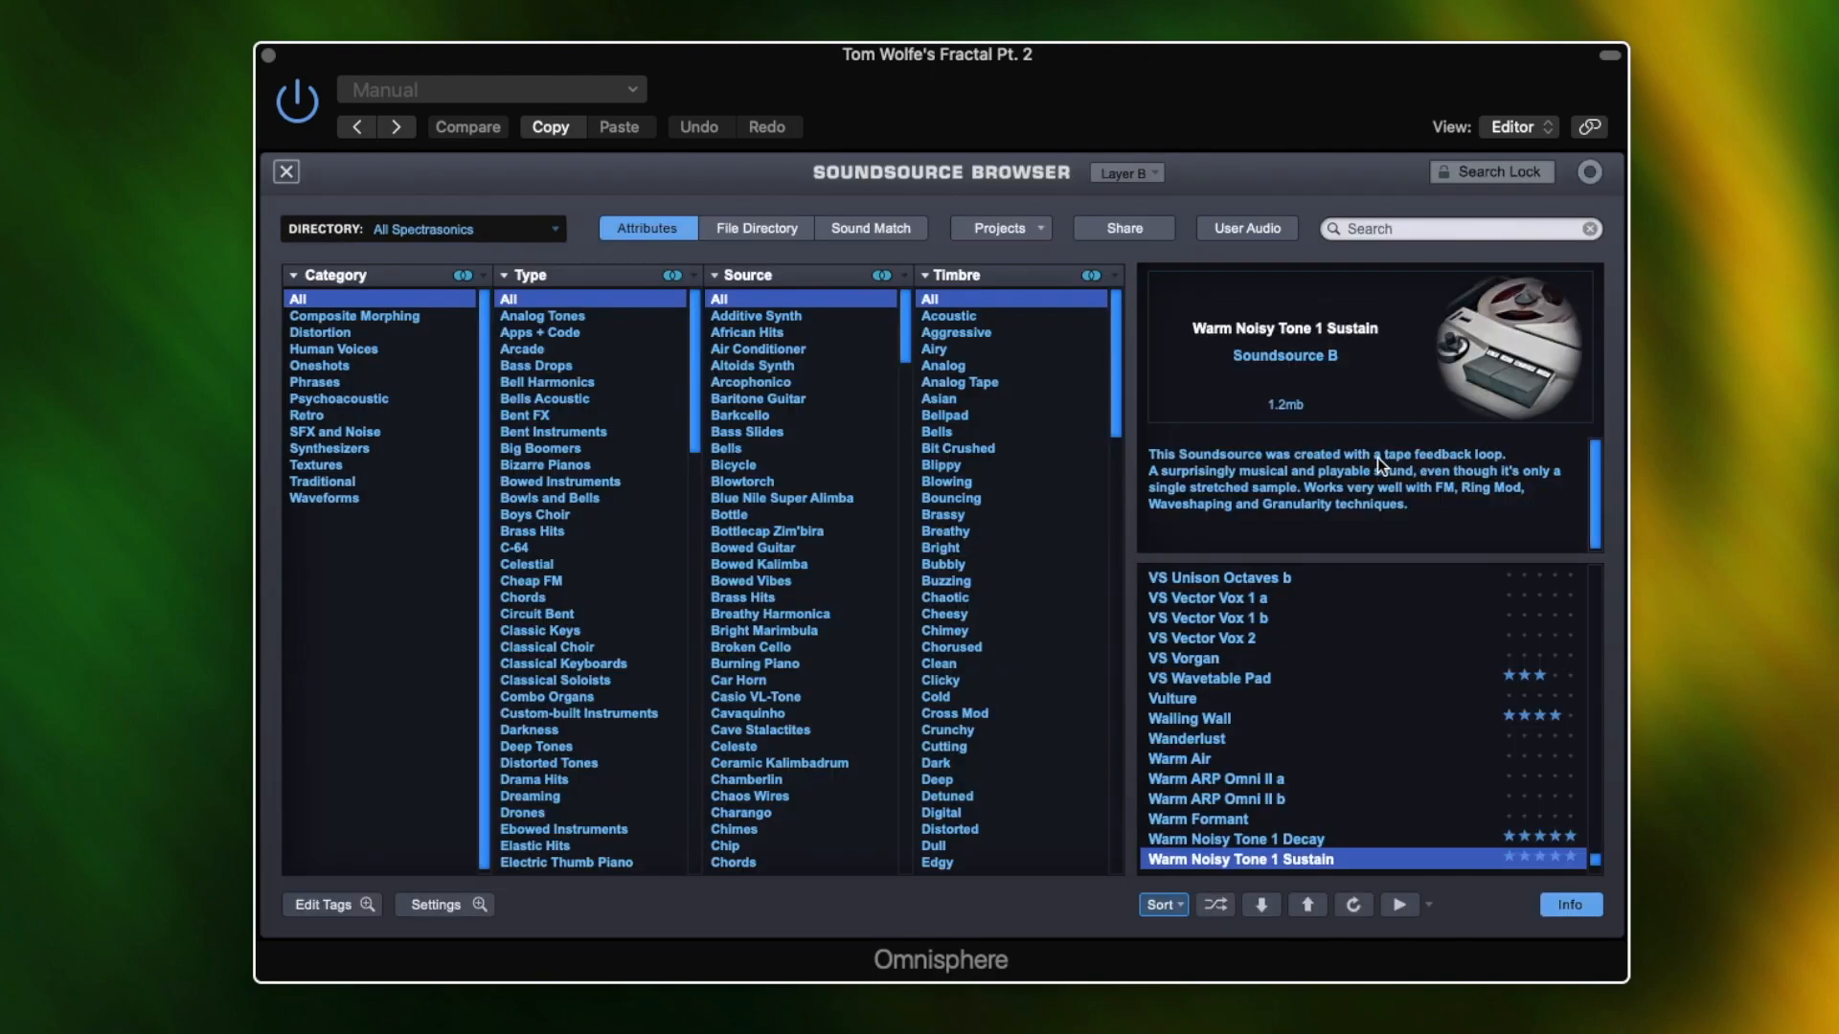
left_click(287, 173)
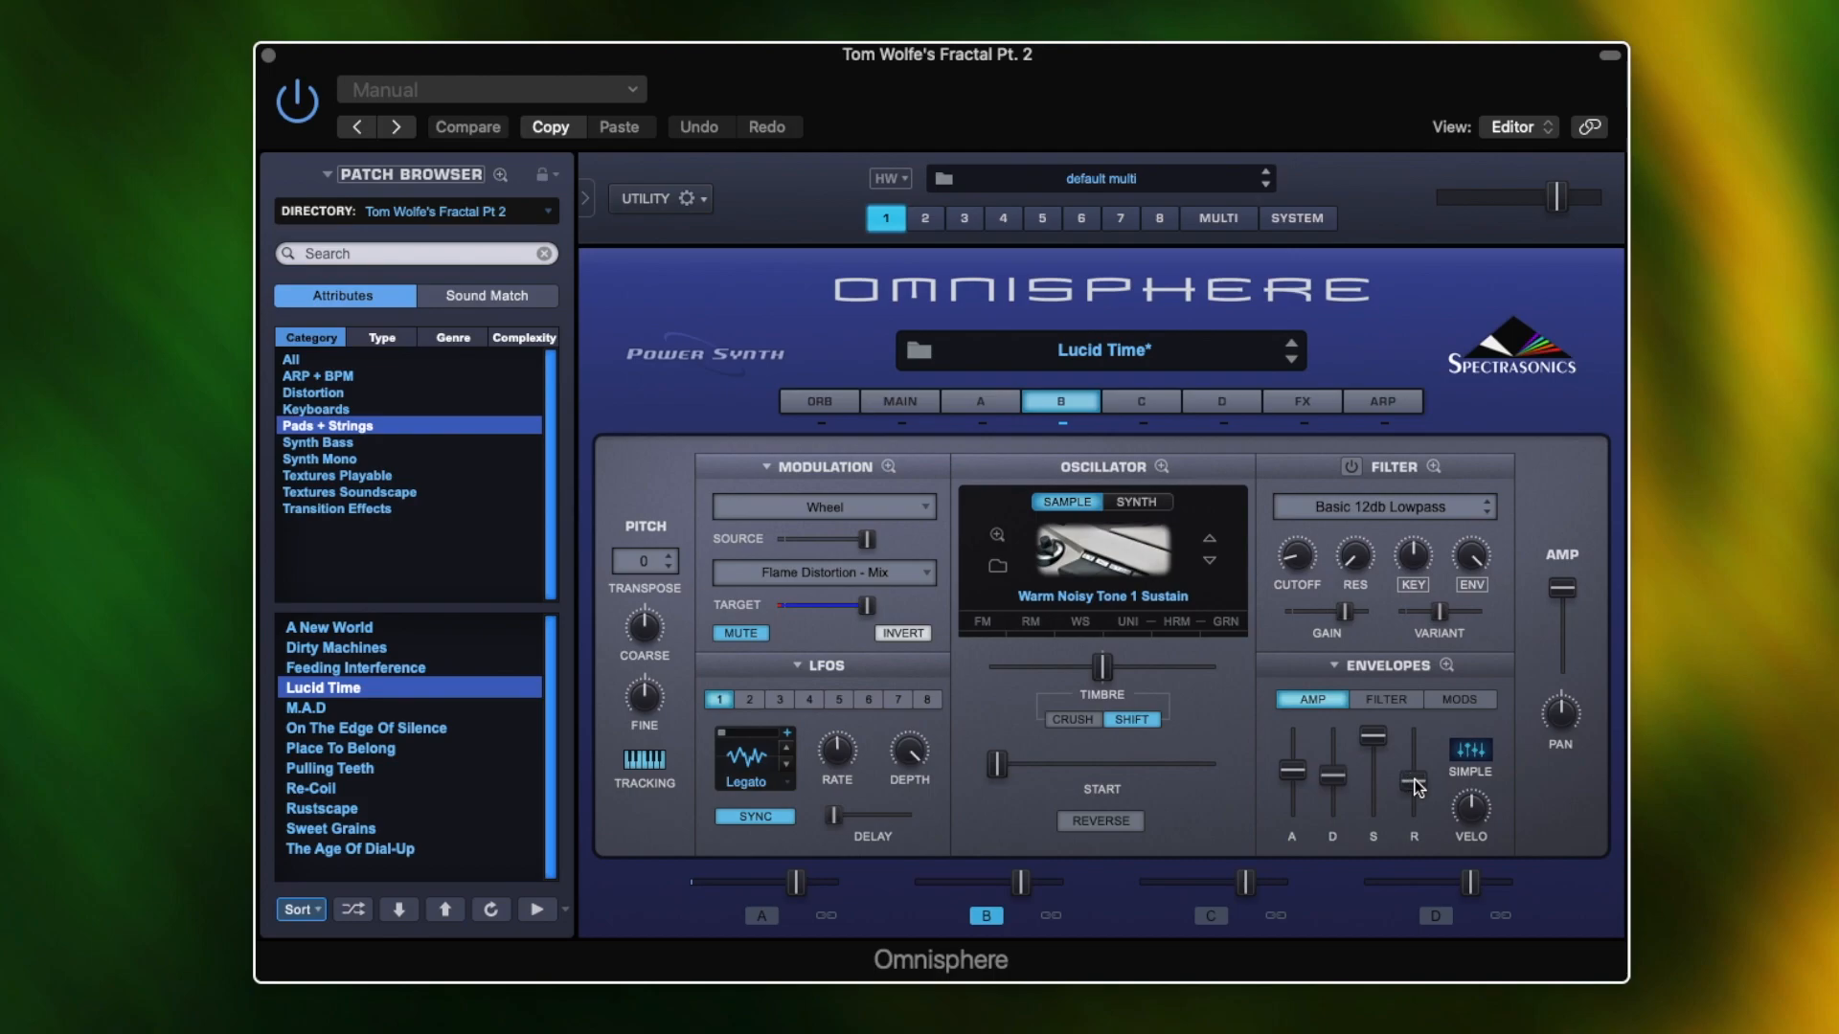
left_click(992, 402)
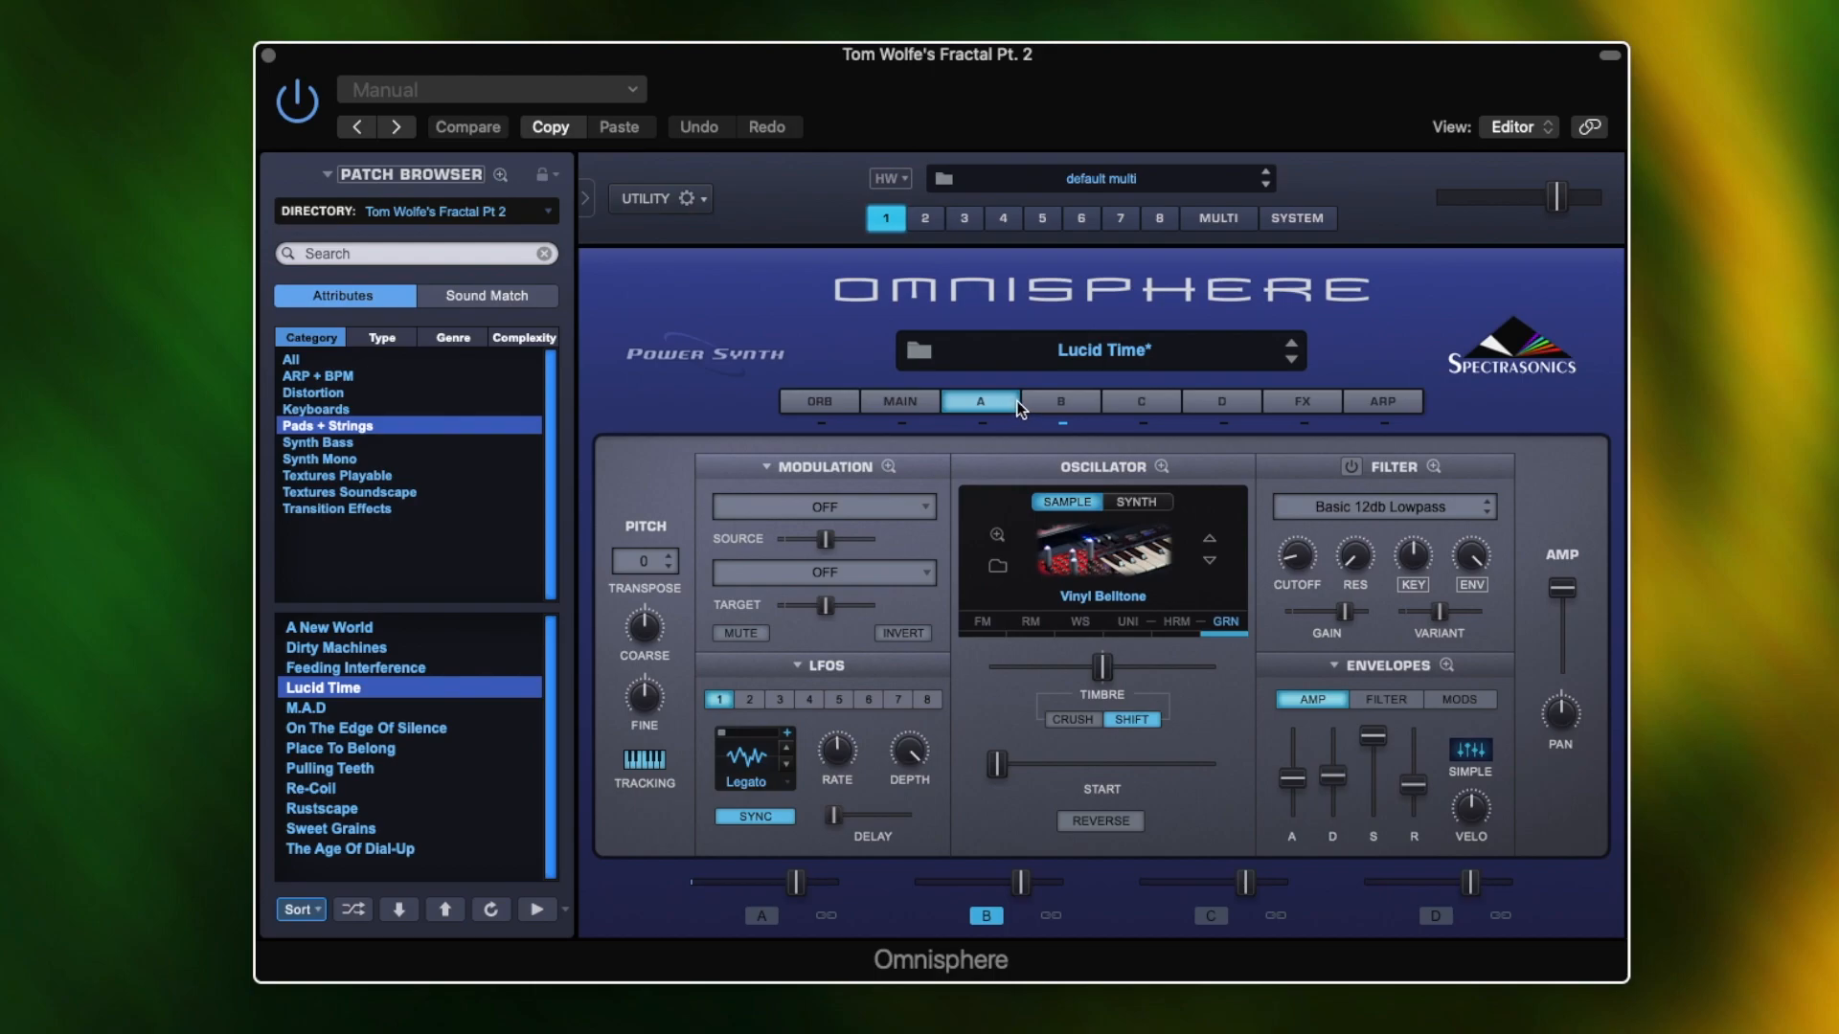
left_click(1053, 404)
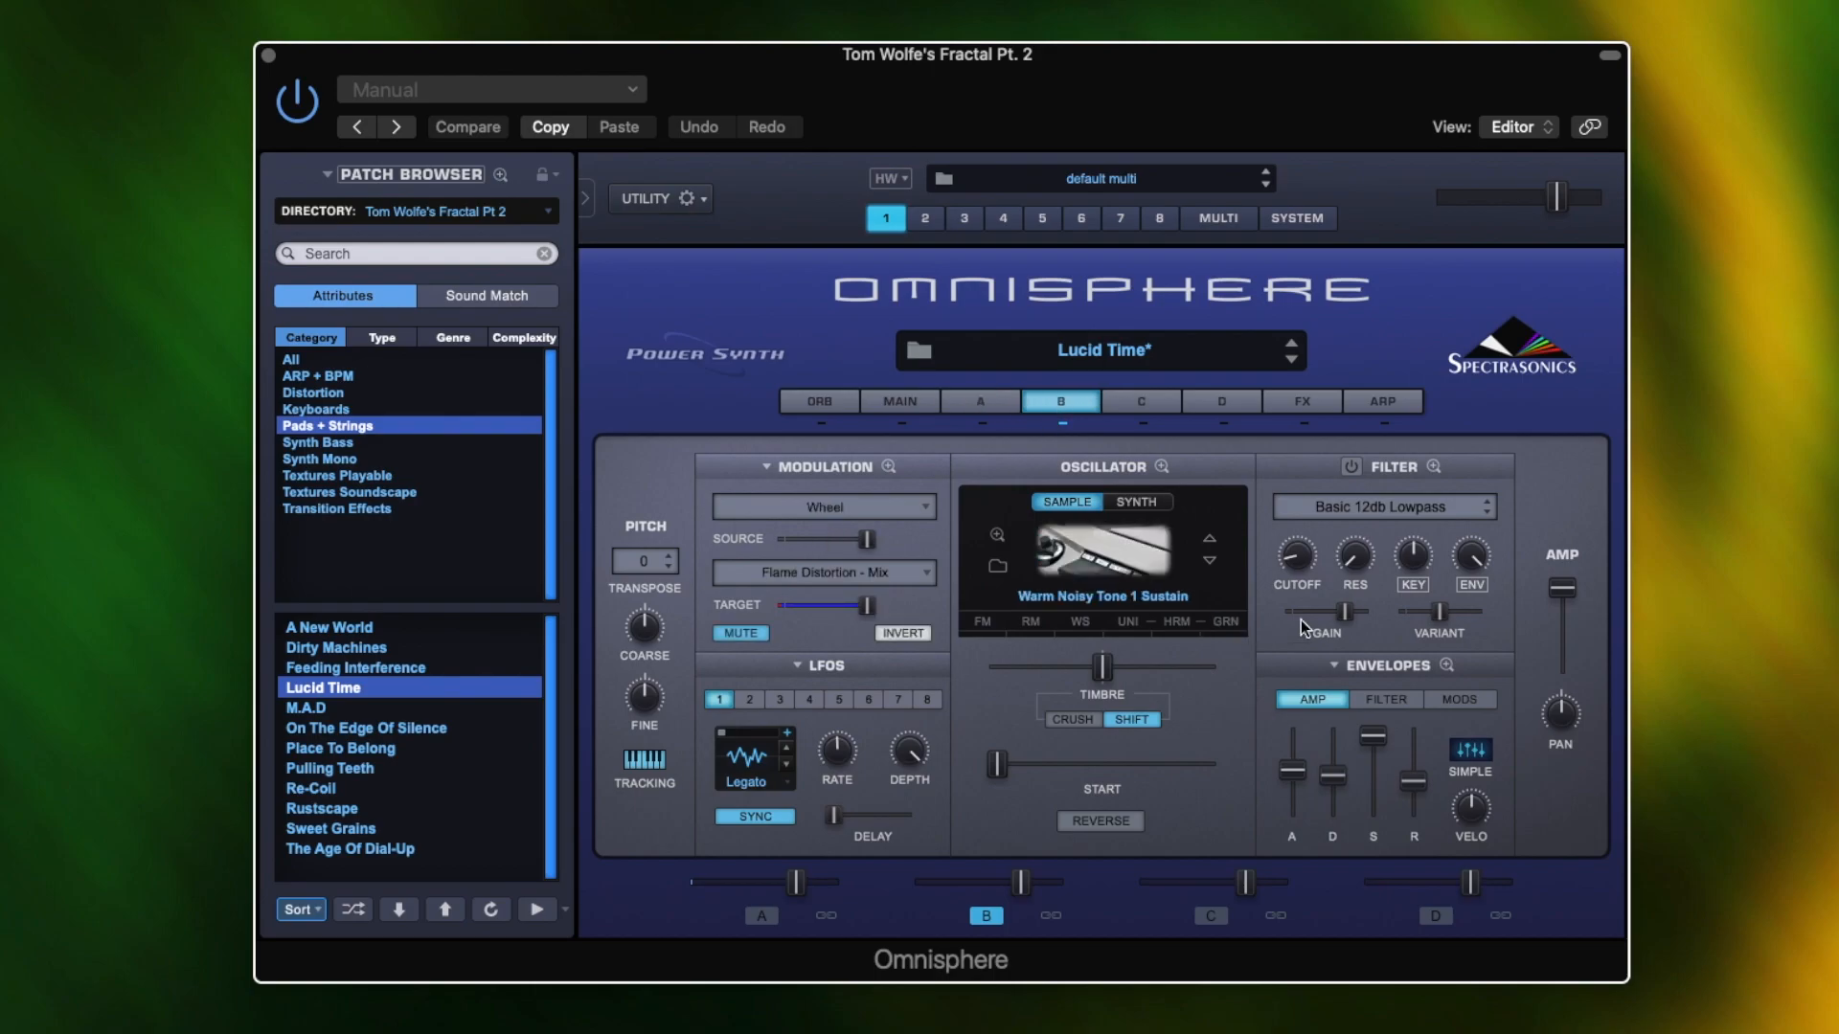
Enable the granular engine on layer B's Warm Noisy Tone 1 Sustain oscillator and switch layer A back on
left_click(1226, 621)
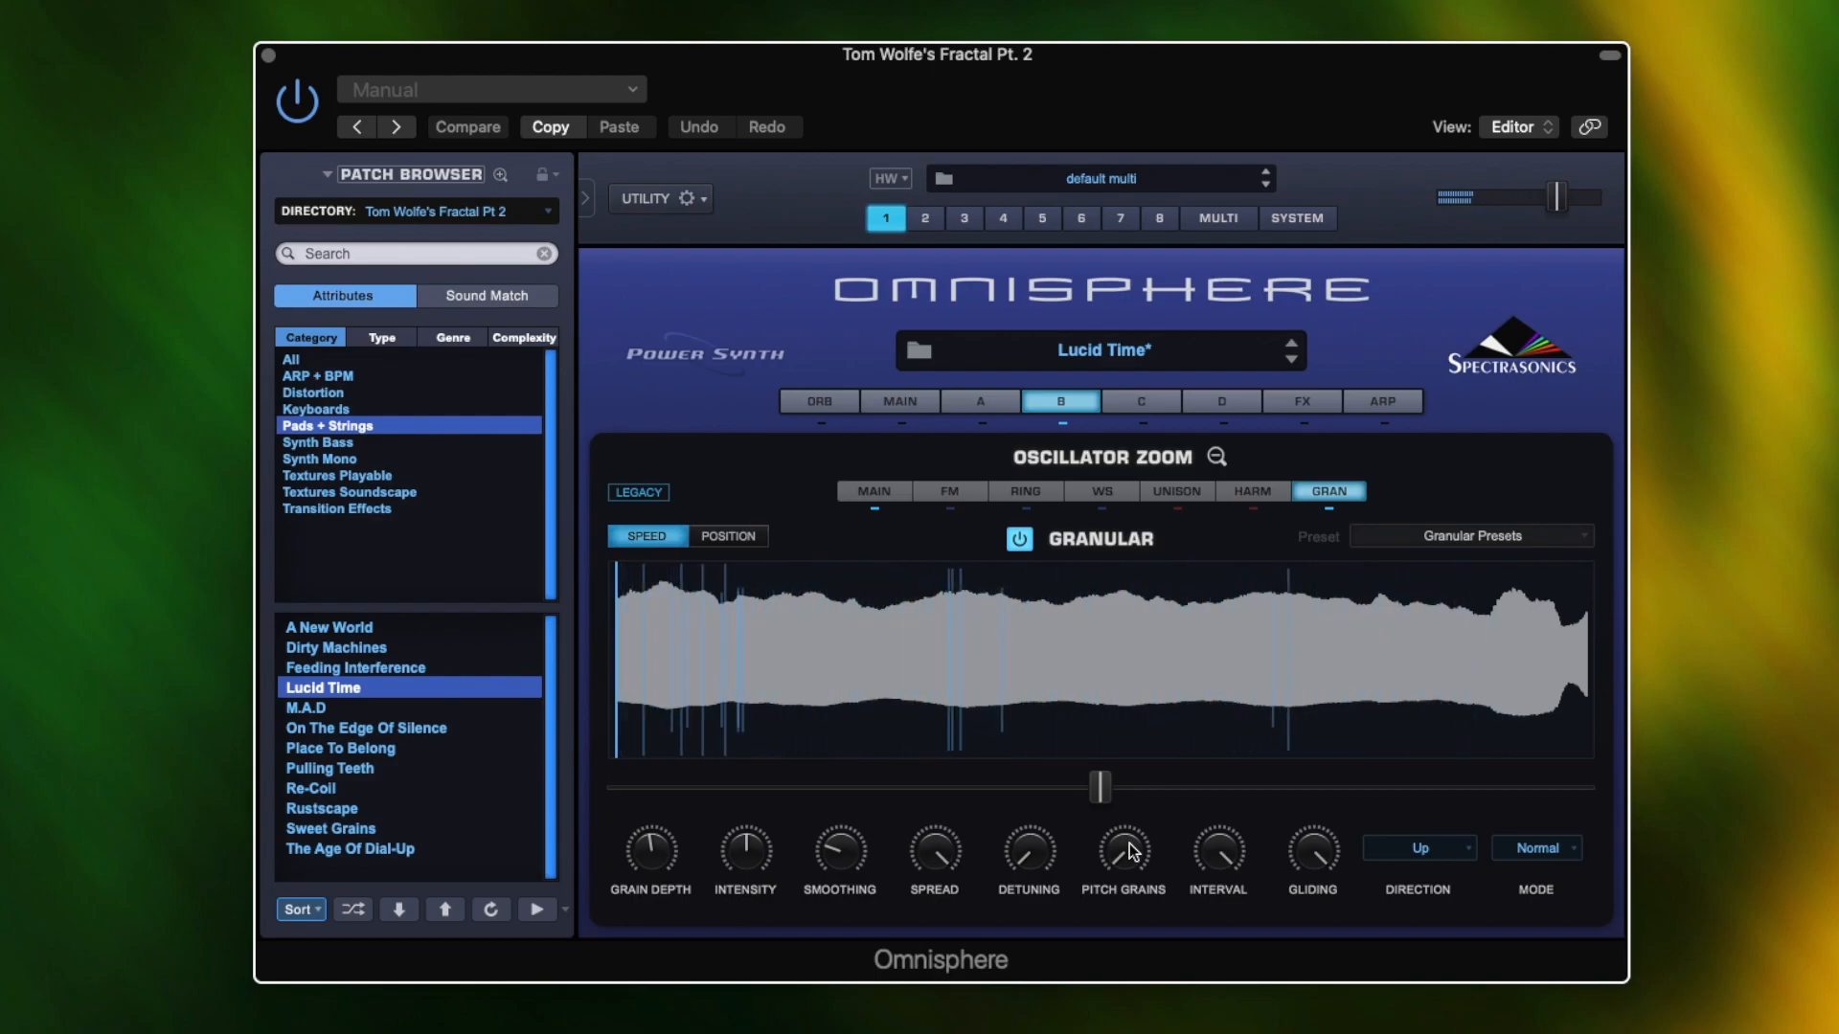
left_click(1021, 541)
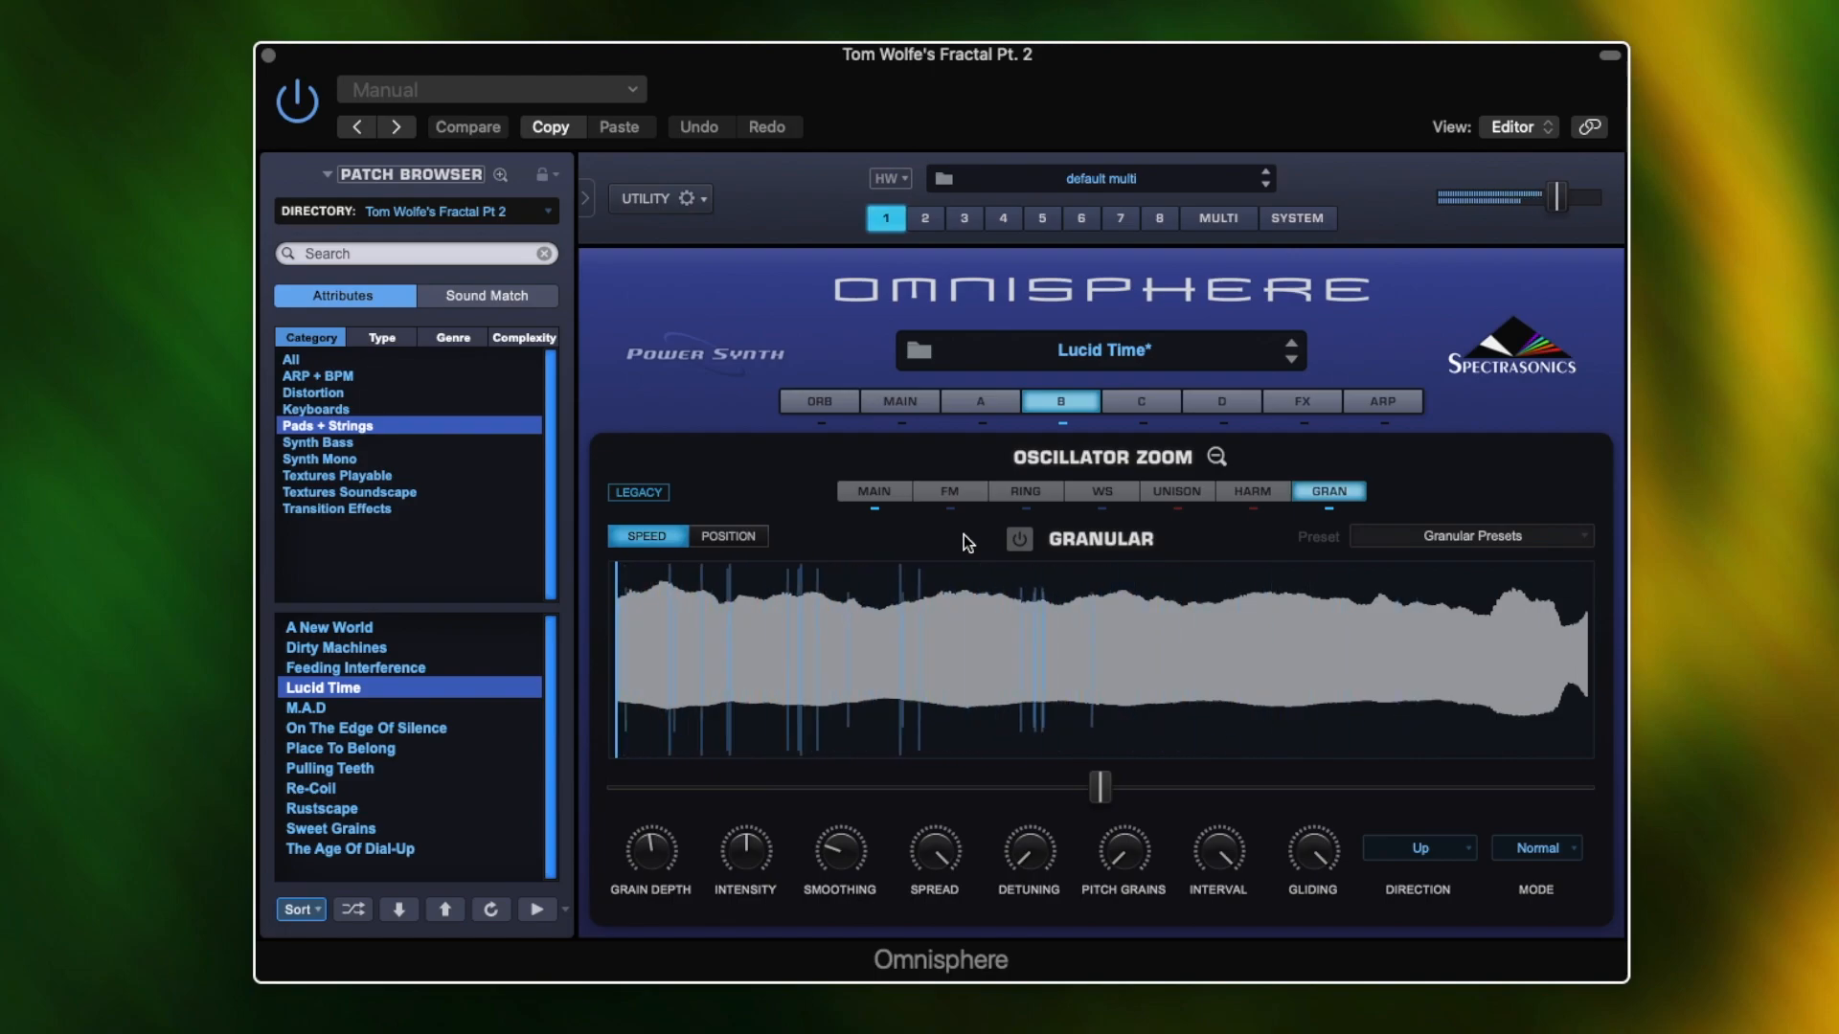
left_click(1216, 456)
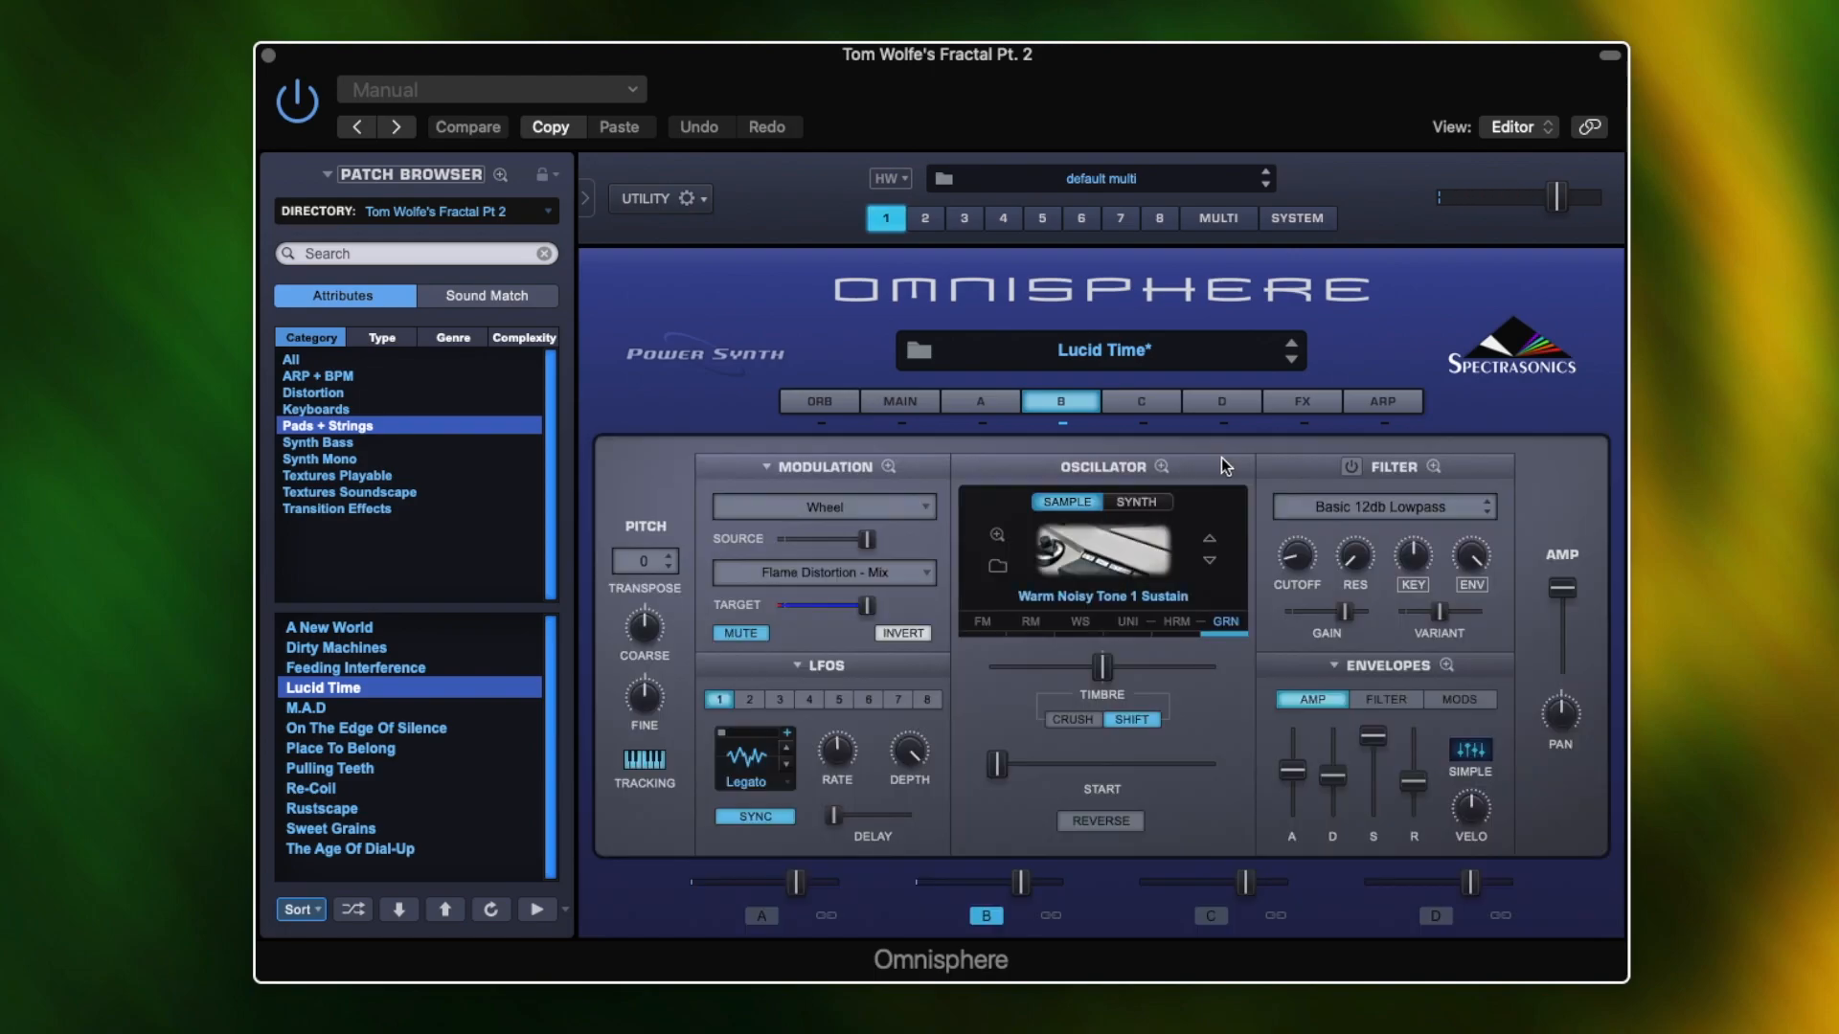
left_click(983, 419)
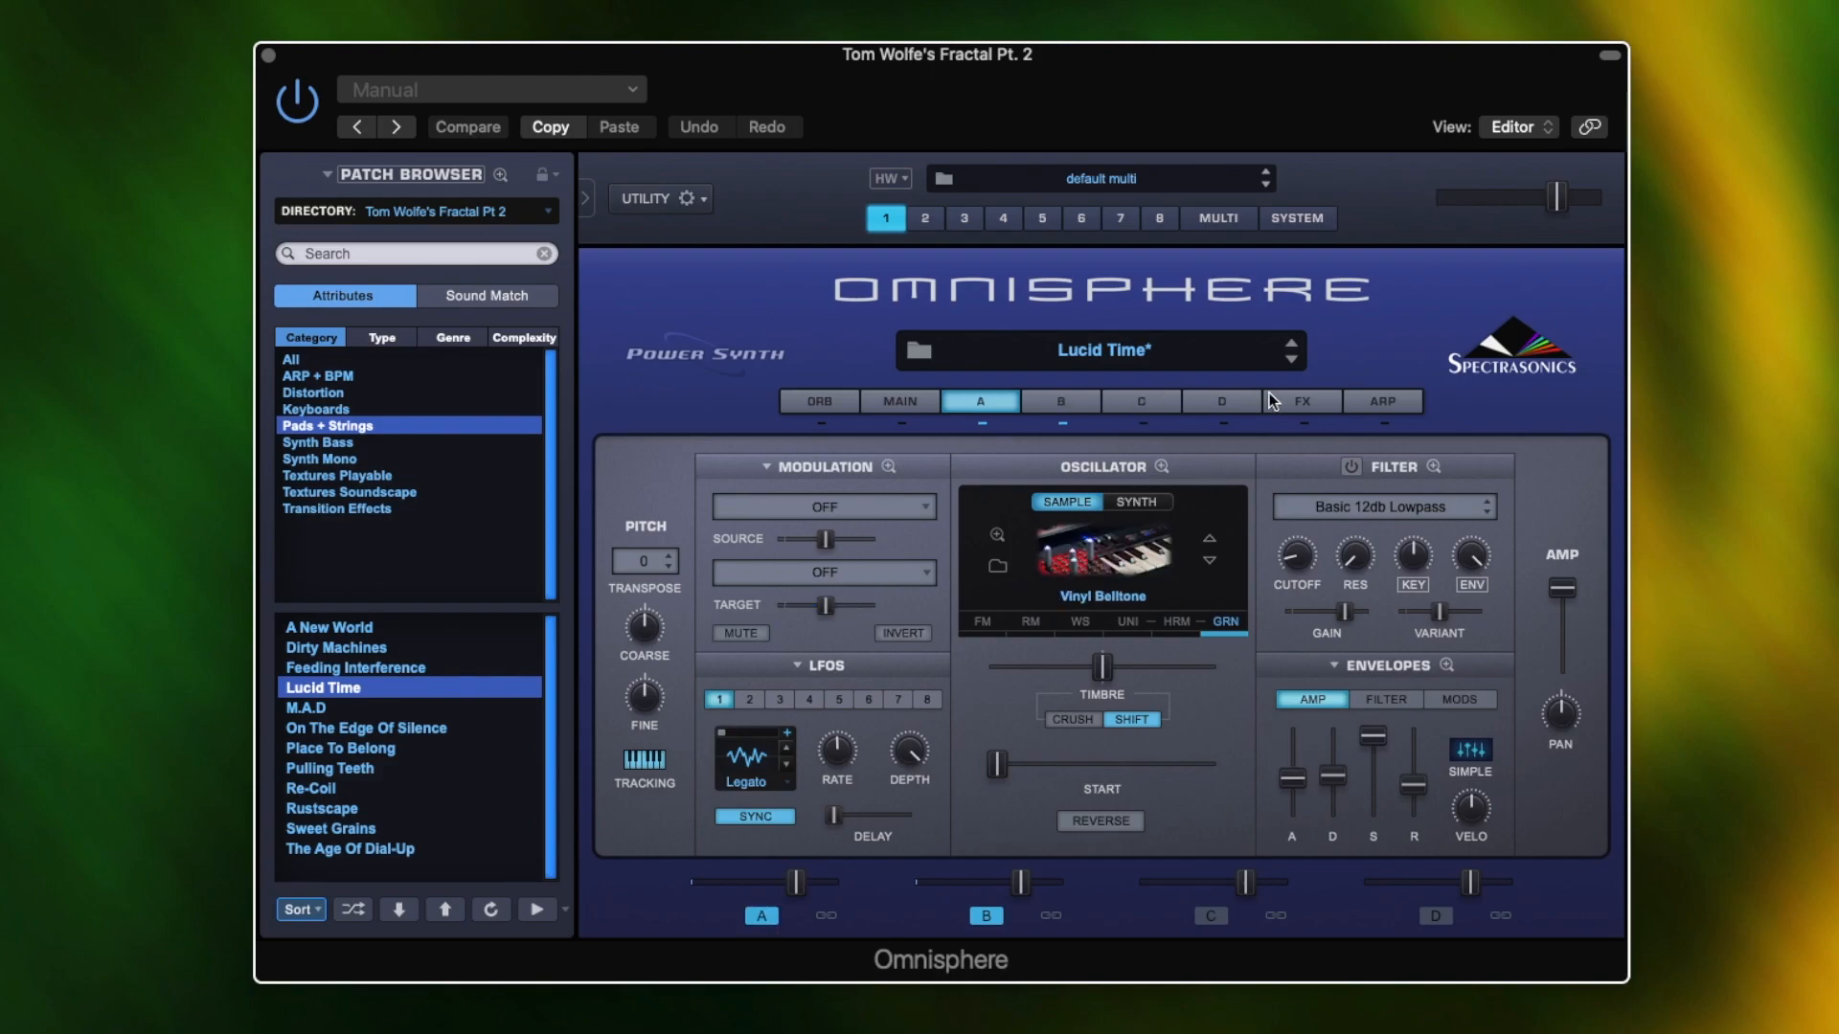
Enable the Flame distortion in layer B's effects rack, comparing the sound with and without it
left_click(1302, 404)
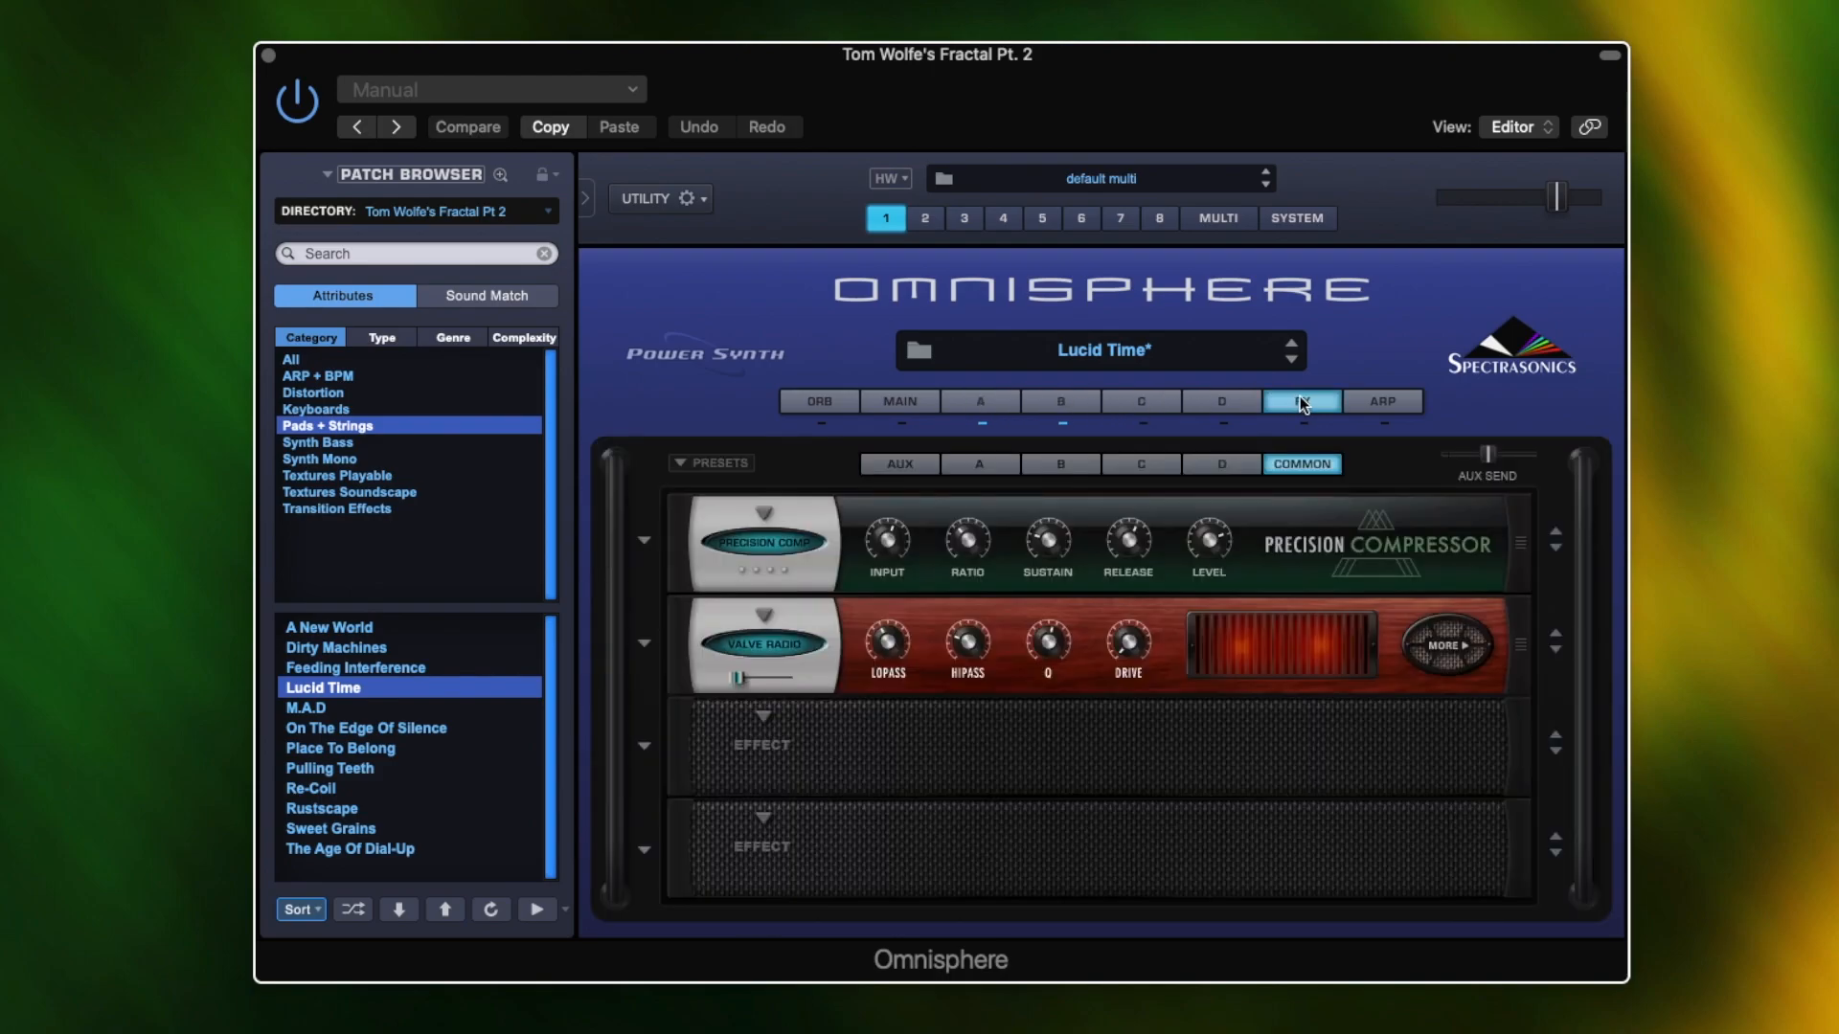
left_click(1092, 464)
left_click(988, 466)
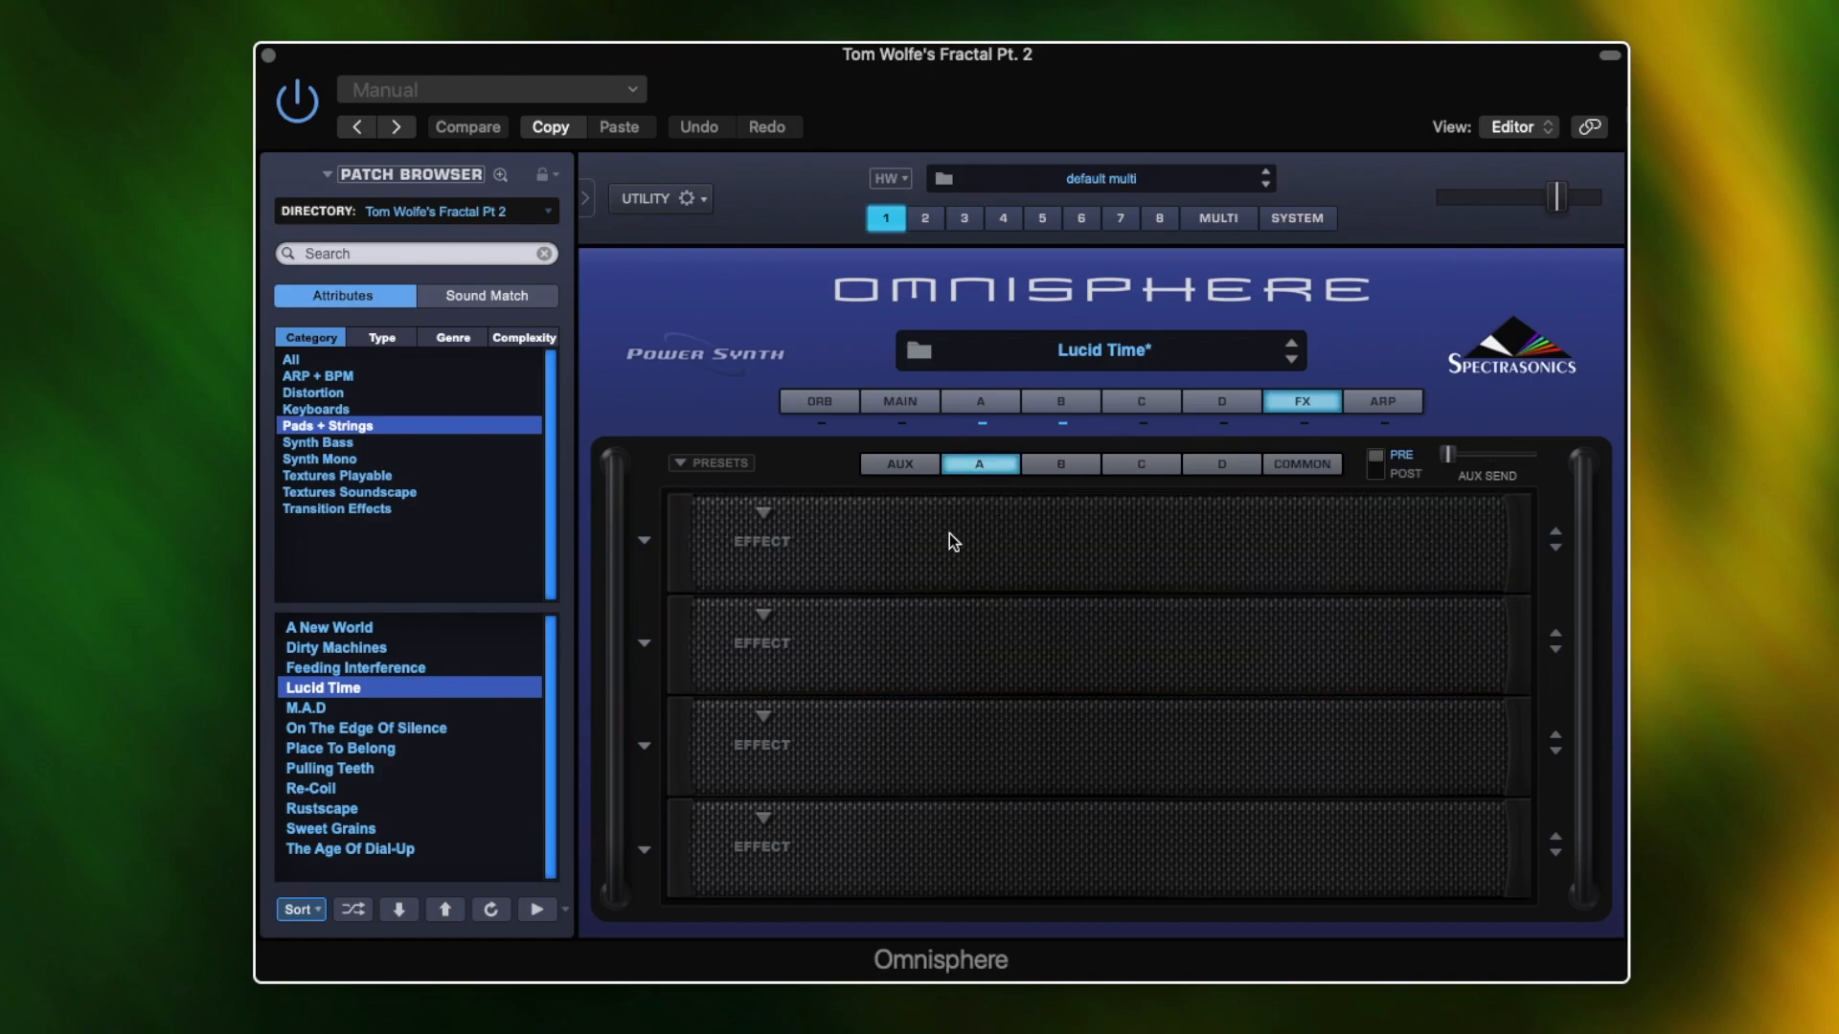
left_click(1063, 462)
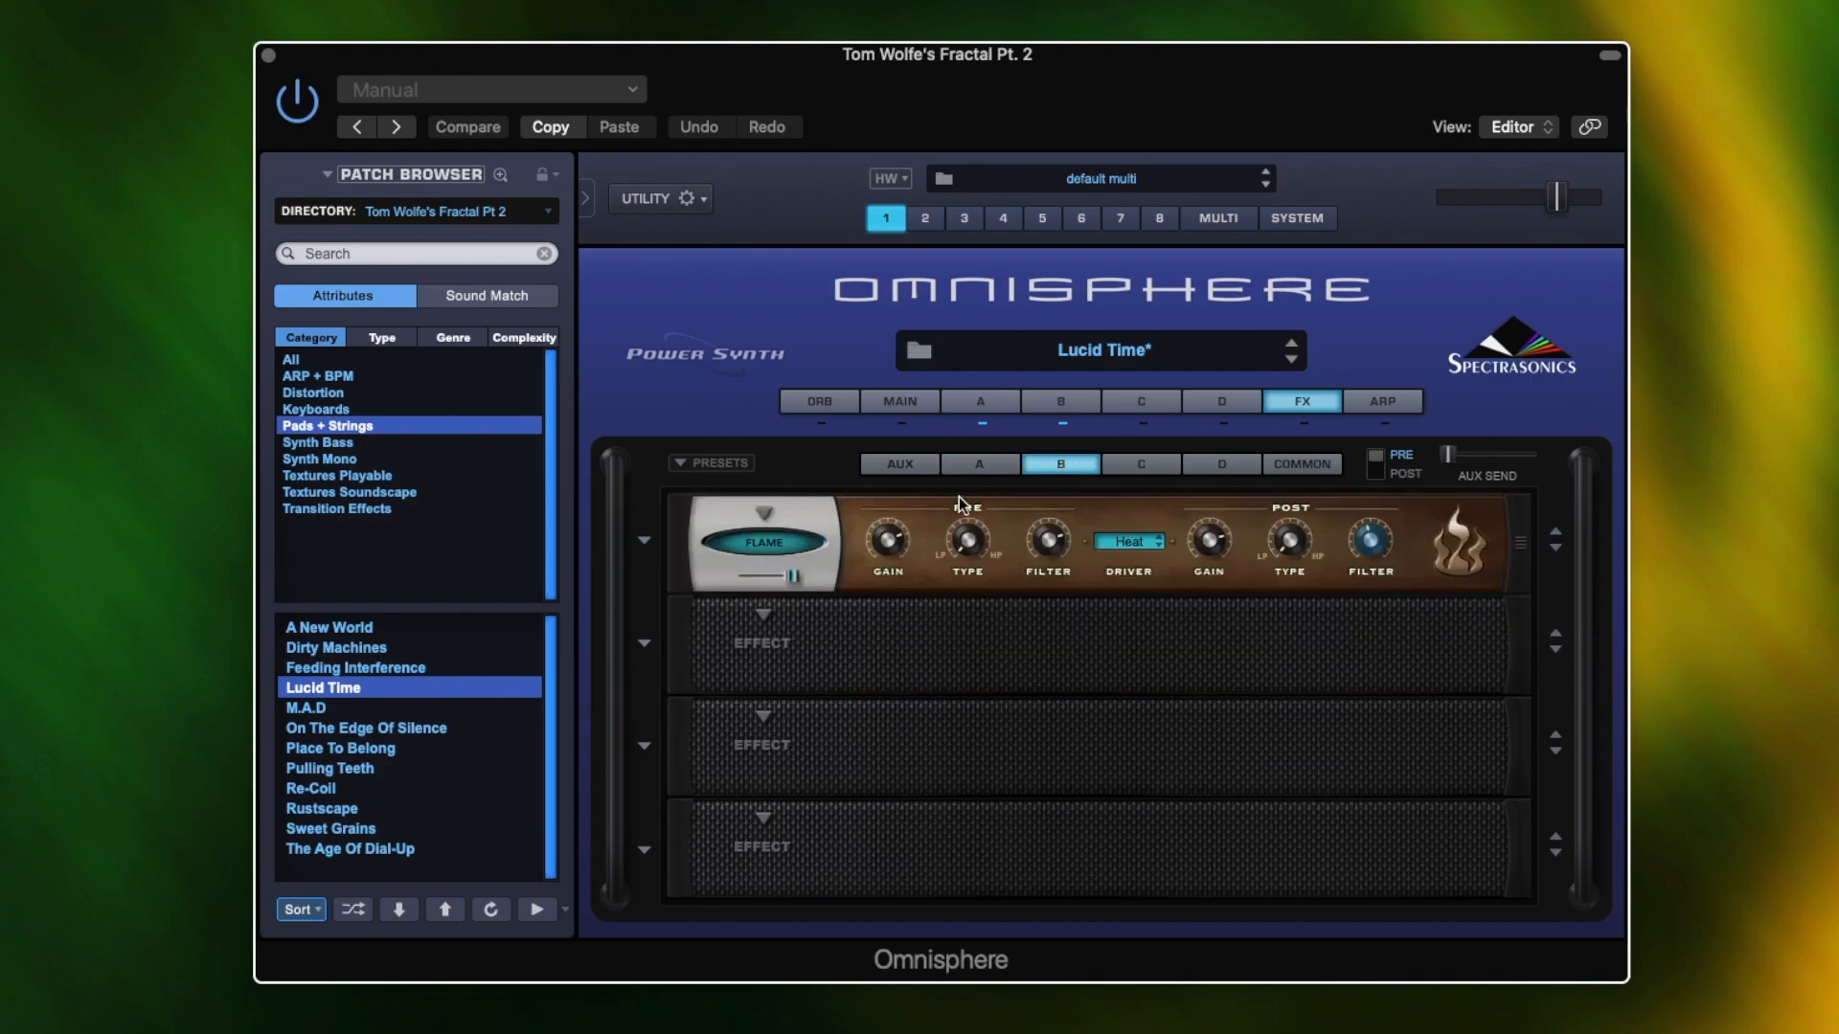
left_click(771, 543)
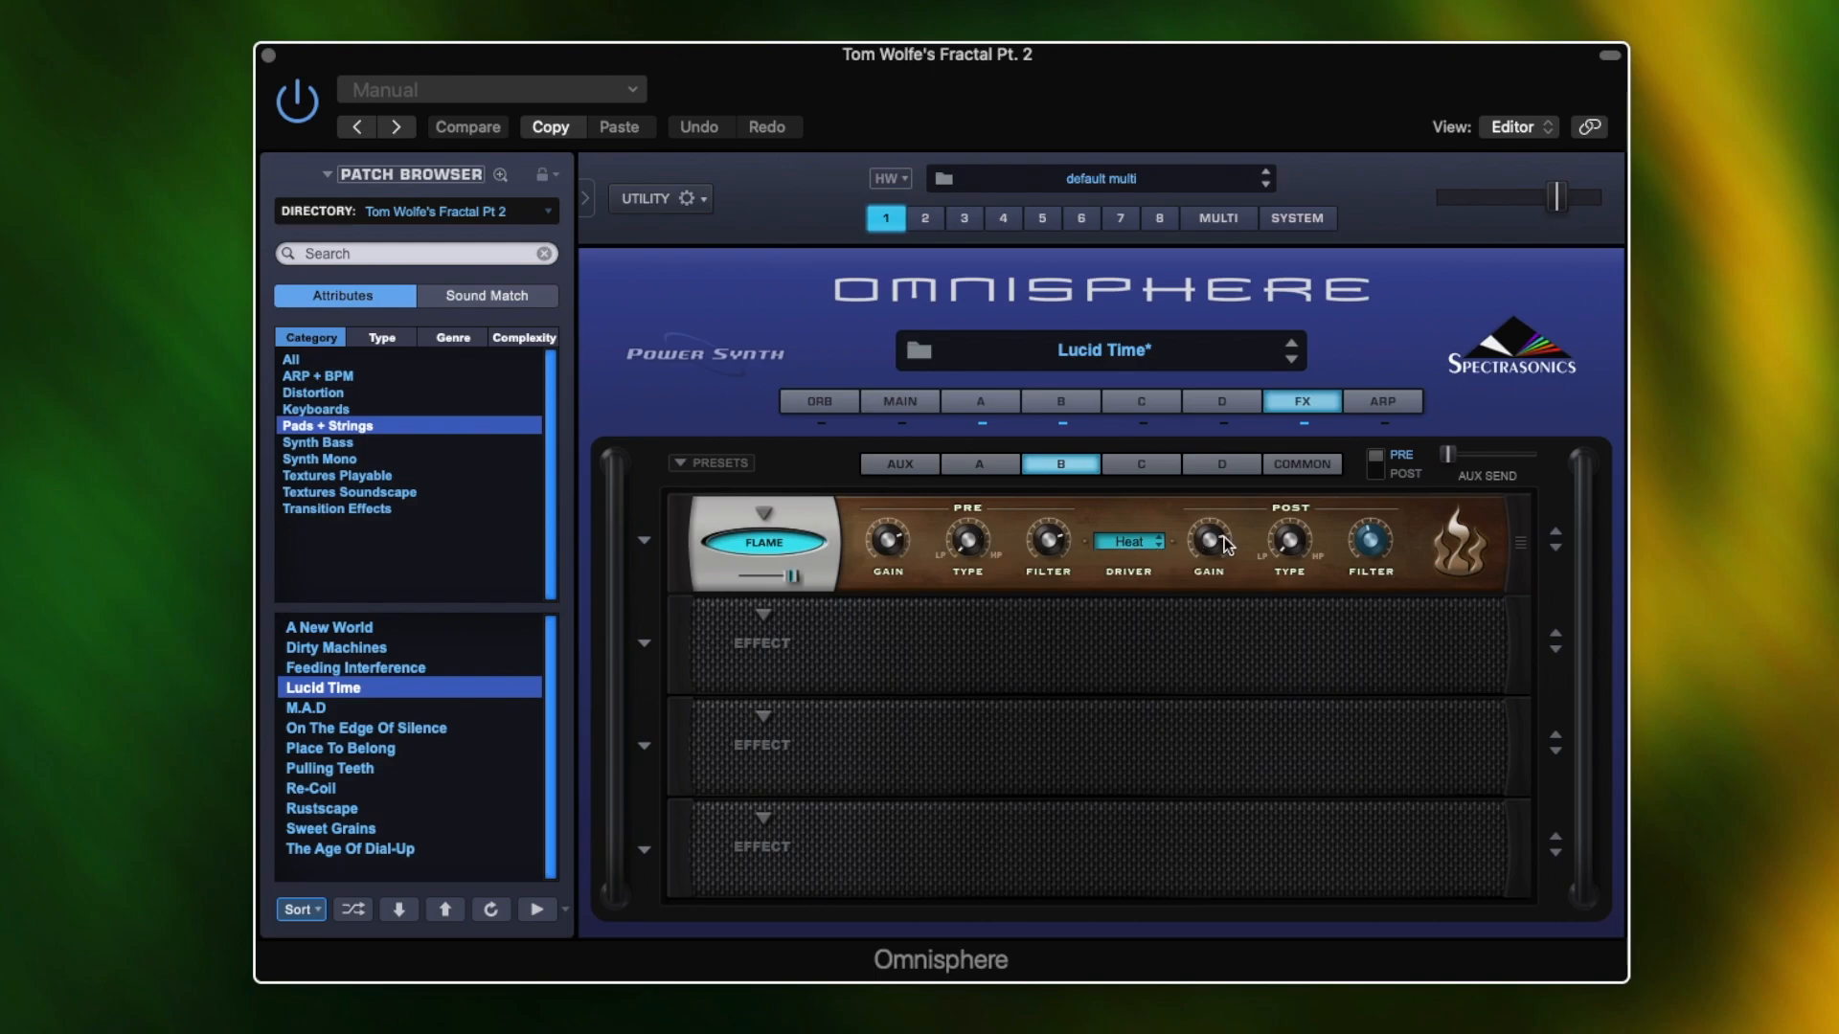
left_click(1050, 544)
left_click(788, 543)
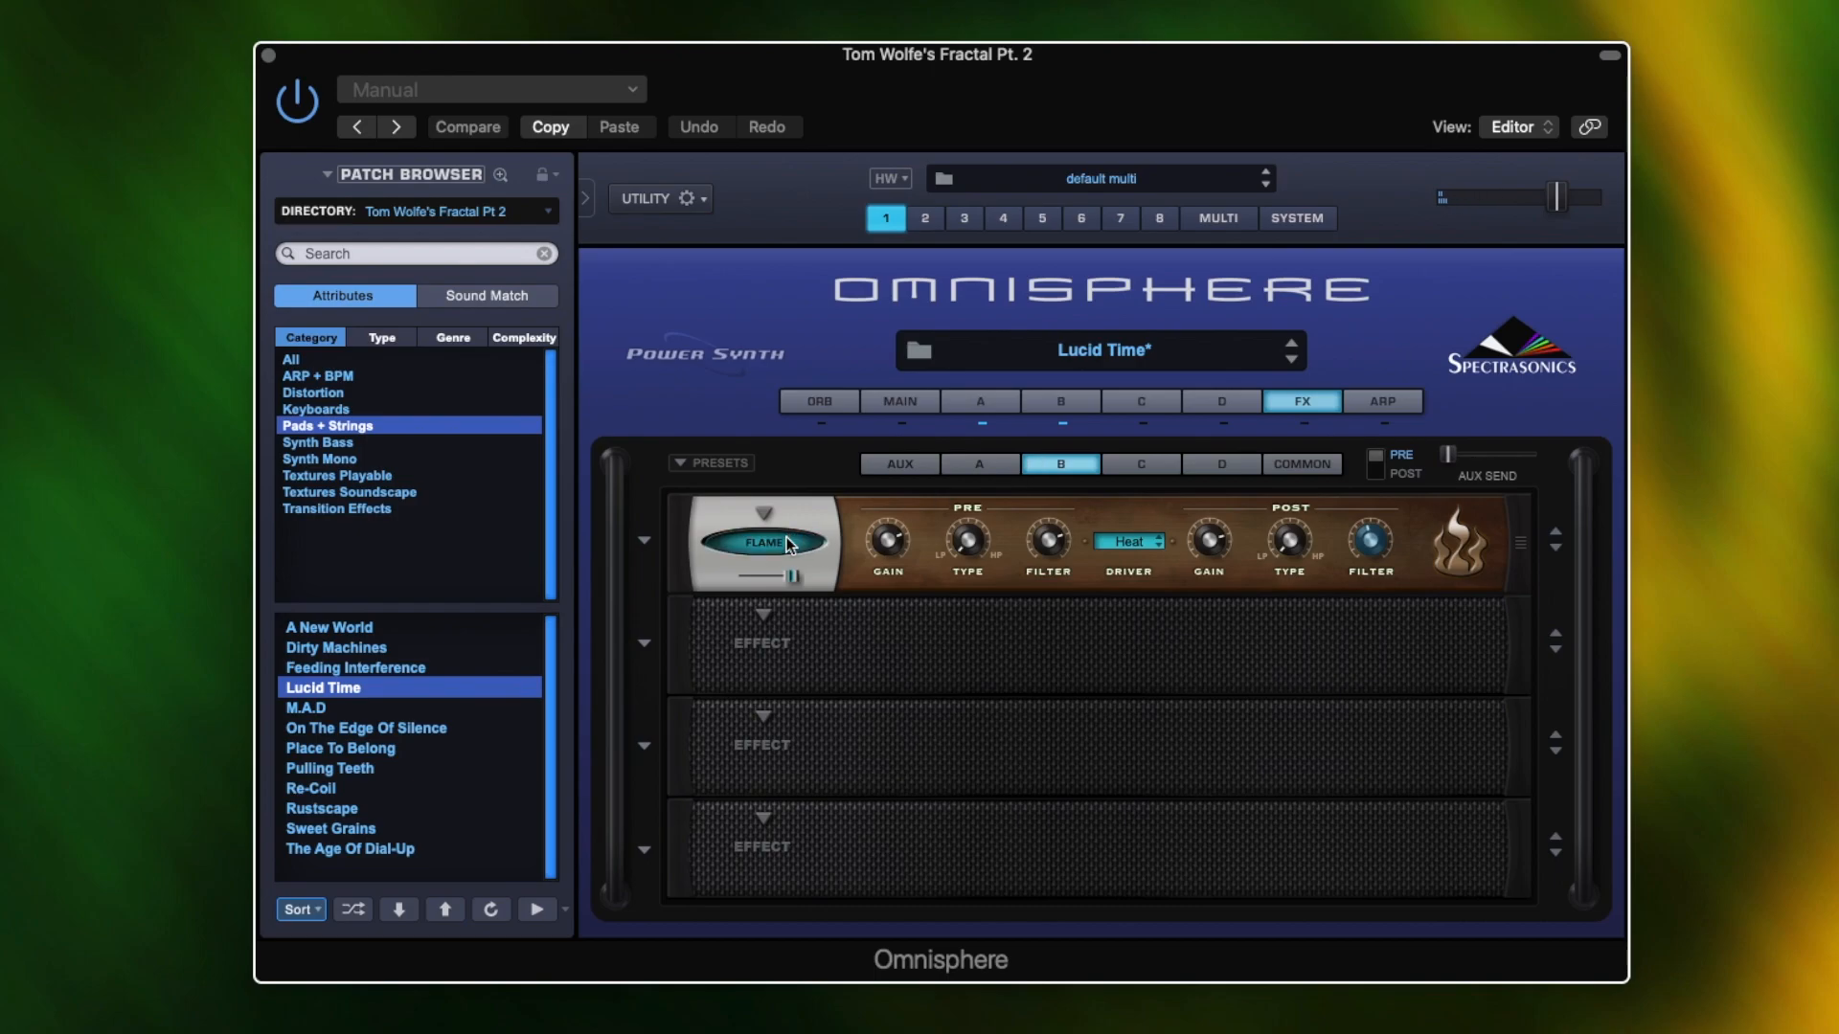
left_click(788, 543)
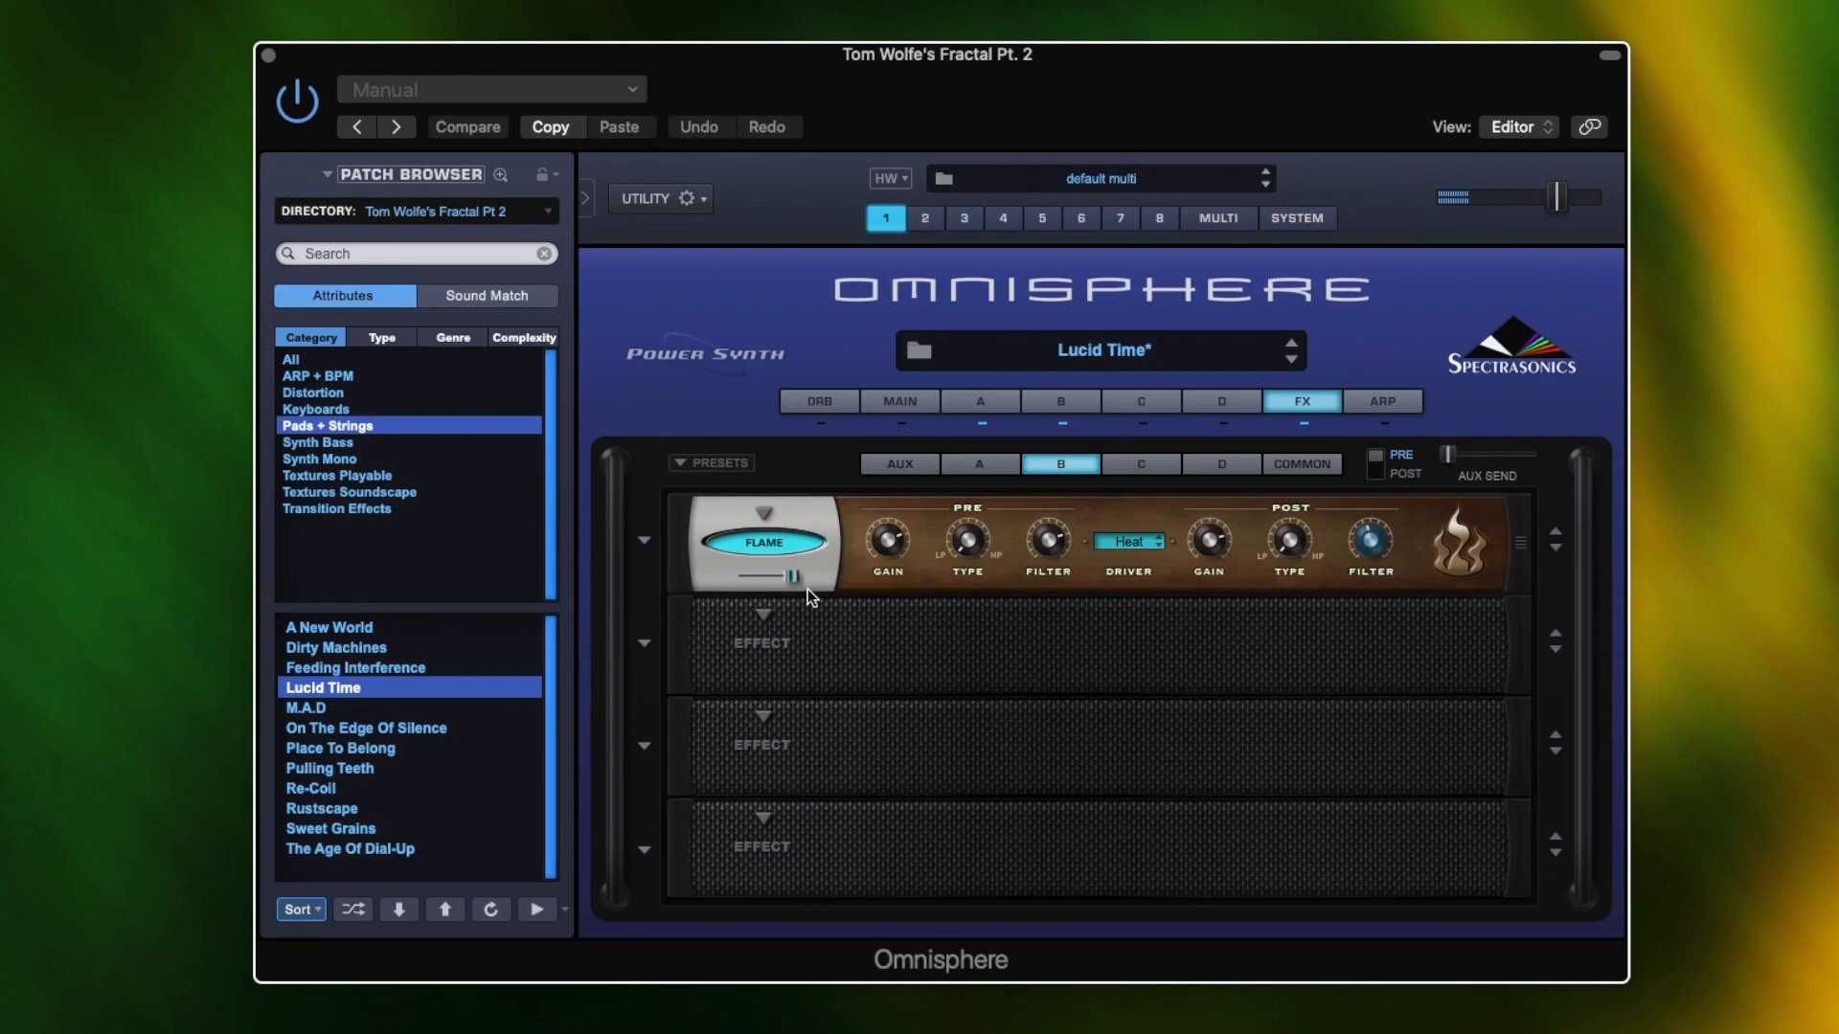
Show the LFO1 modulation of Flame's post filter, check the LFO rate and toggle the modulation's mute
mouse_move(793, 578)
right_click(1373, 546)
mouse_move(1533, 608)
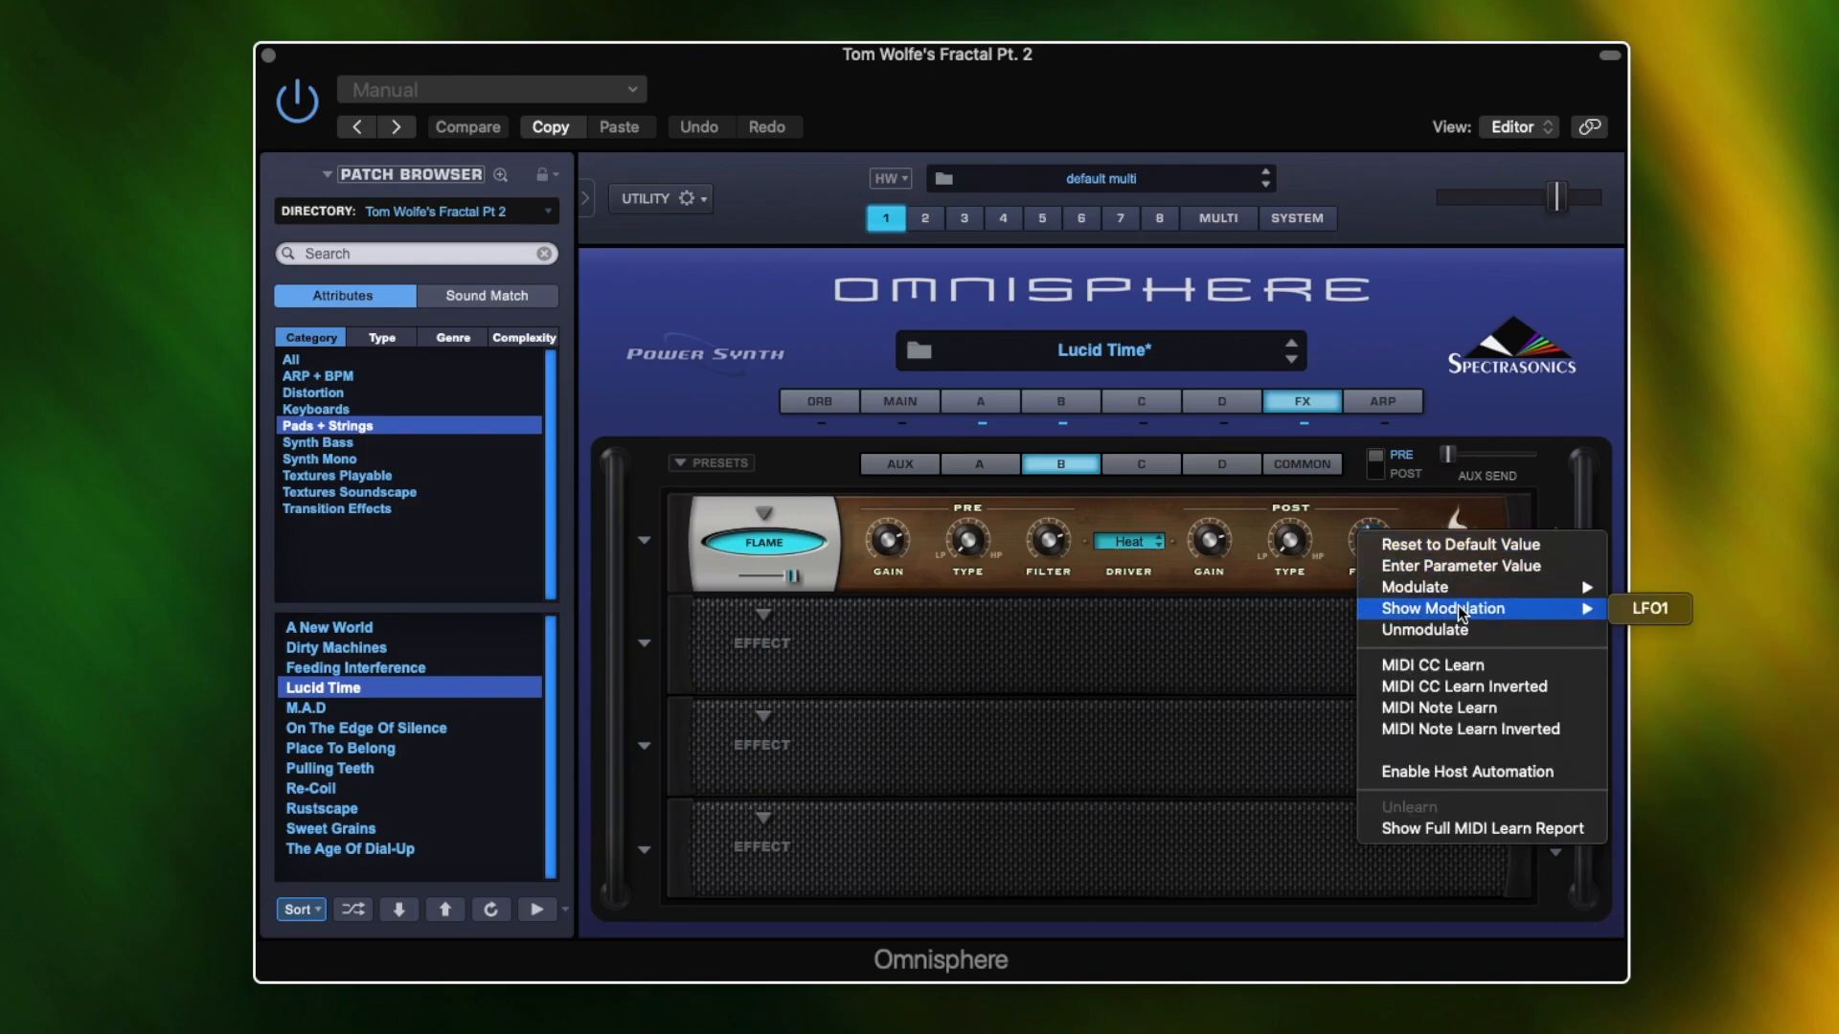
left_click(1624, 610)
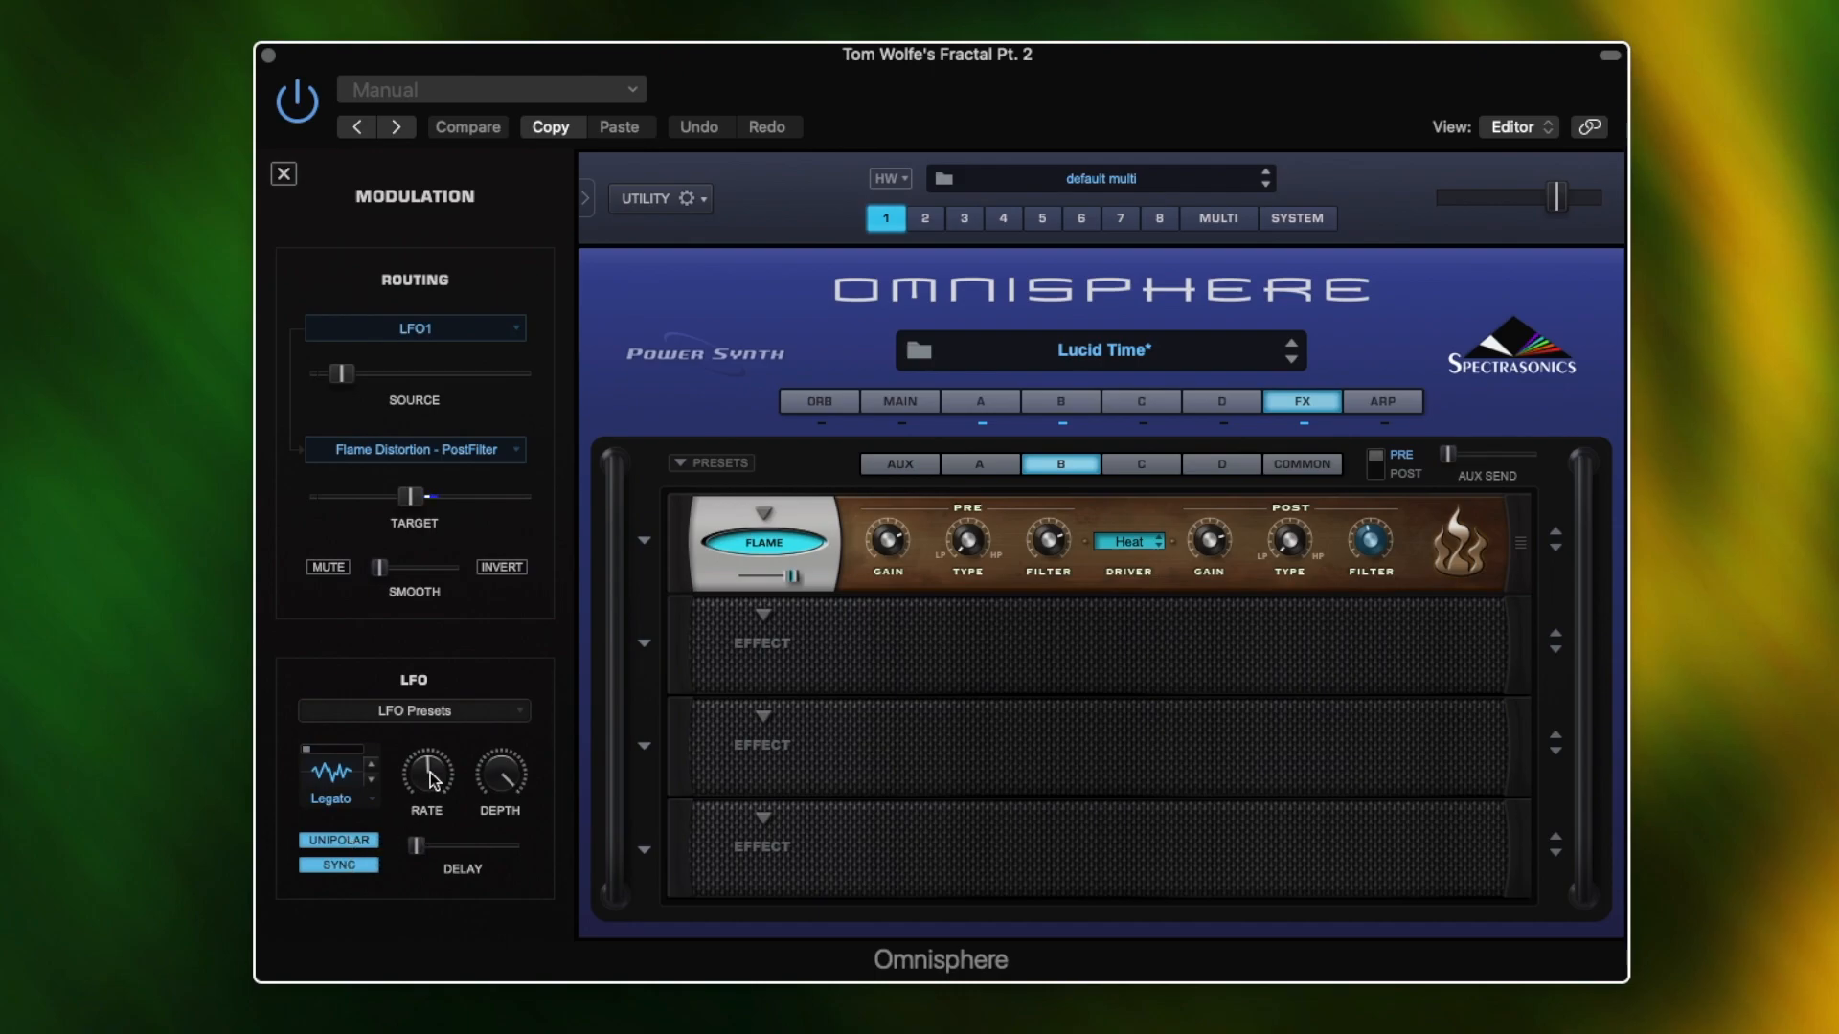
mouse_move(429, 772)
left_click(327, 567)
Enable the Precision Compressor in the common effects rack and check its ratio and the aux send level
left_click(1308, 465)
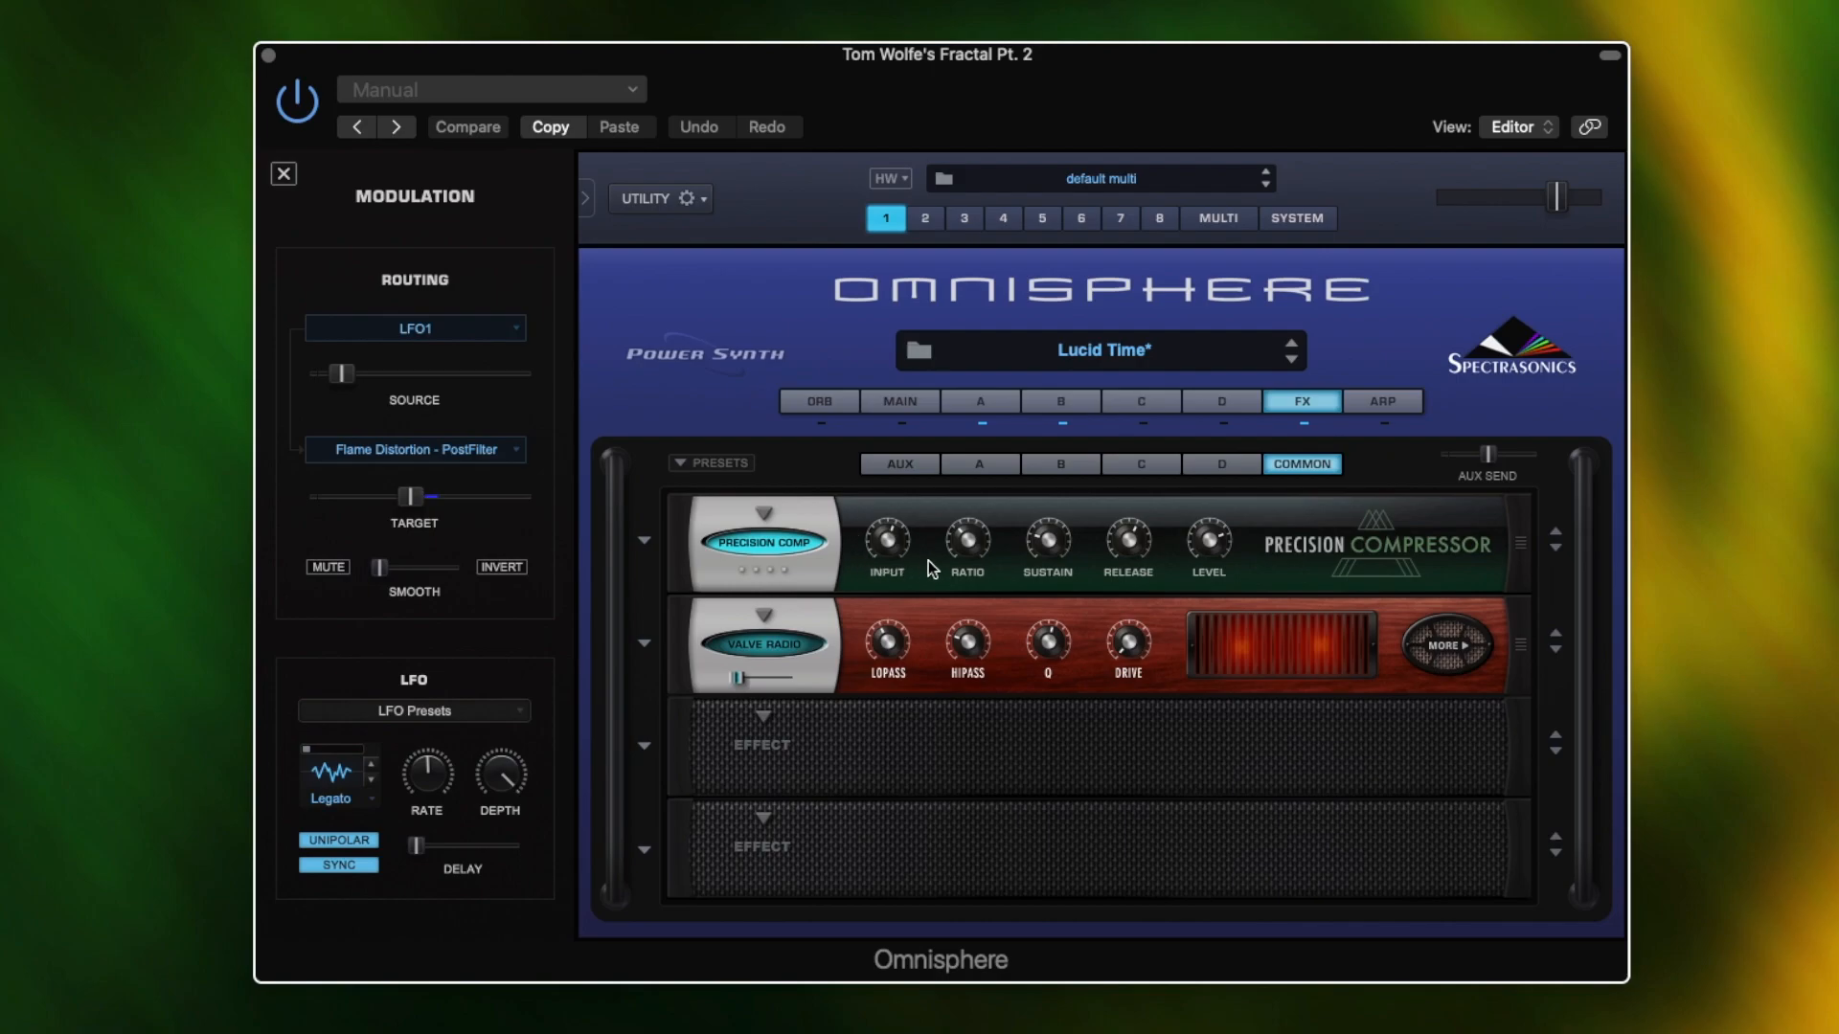
mouse_move(971, 546)
mouse_move(1491, 459)
Raise the aux return to maximum and enable the Pro-Verb reverb in the aux effects rack
left_click(904, 462)
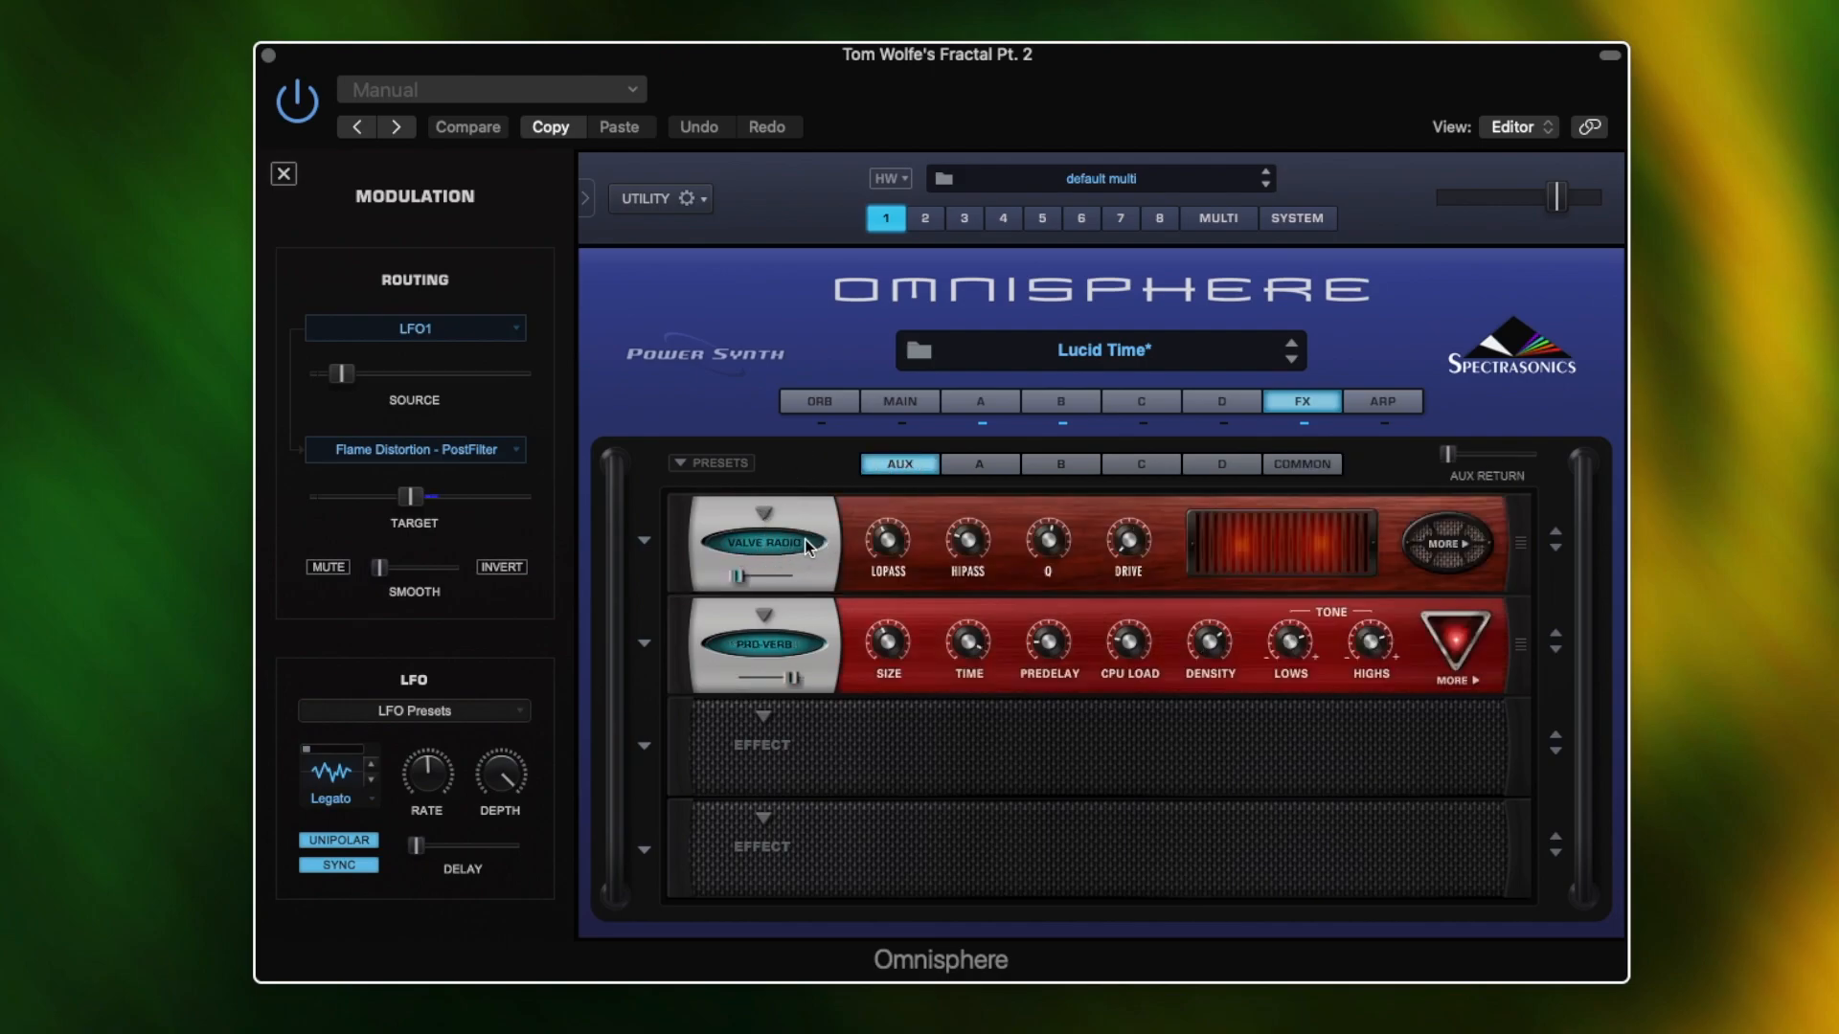
left_click_drag(1450, 456, 1680, 448)
left_click(787, 644)
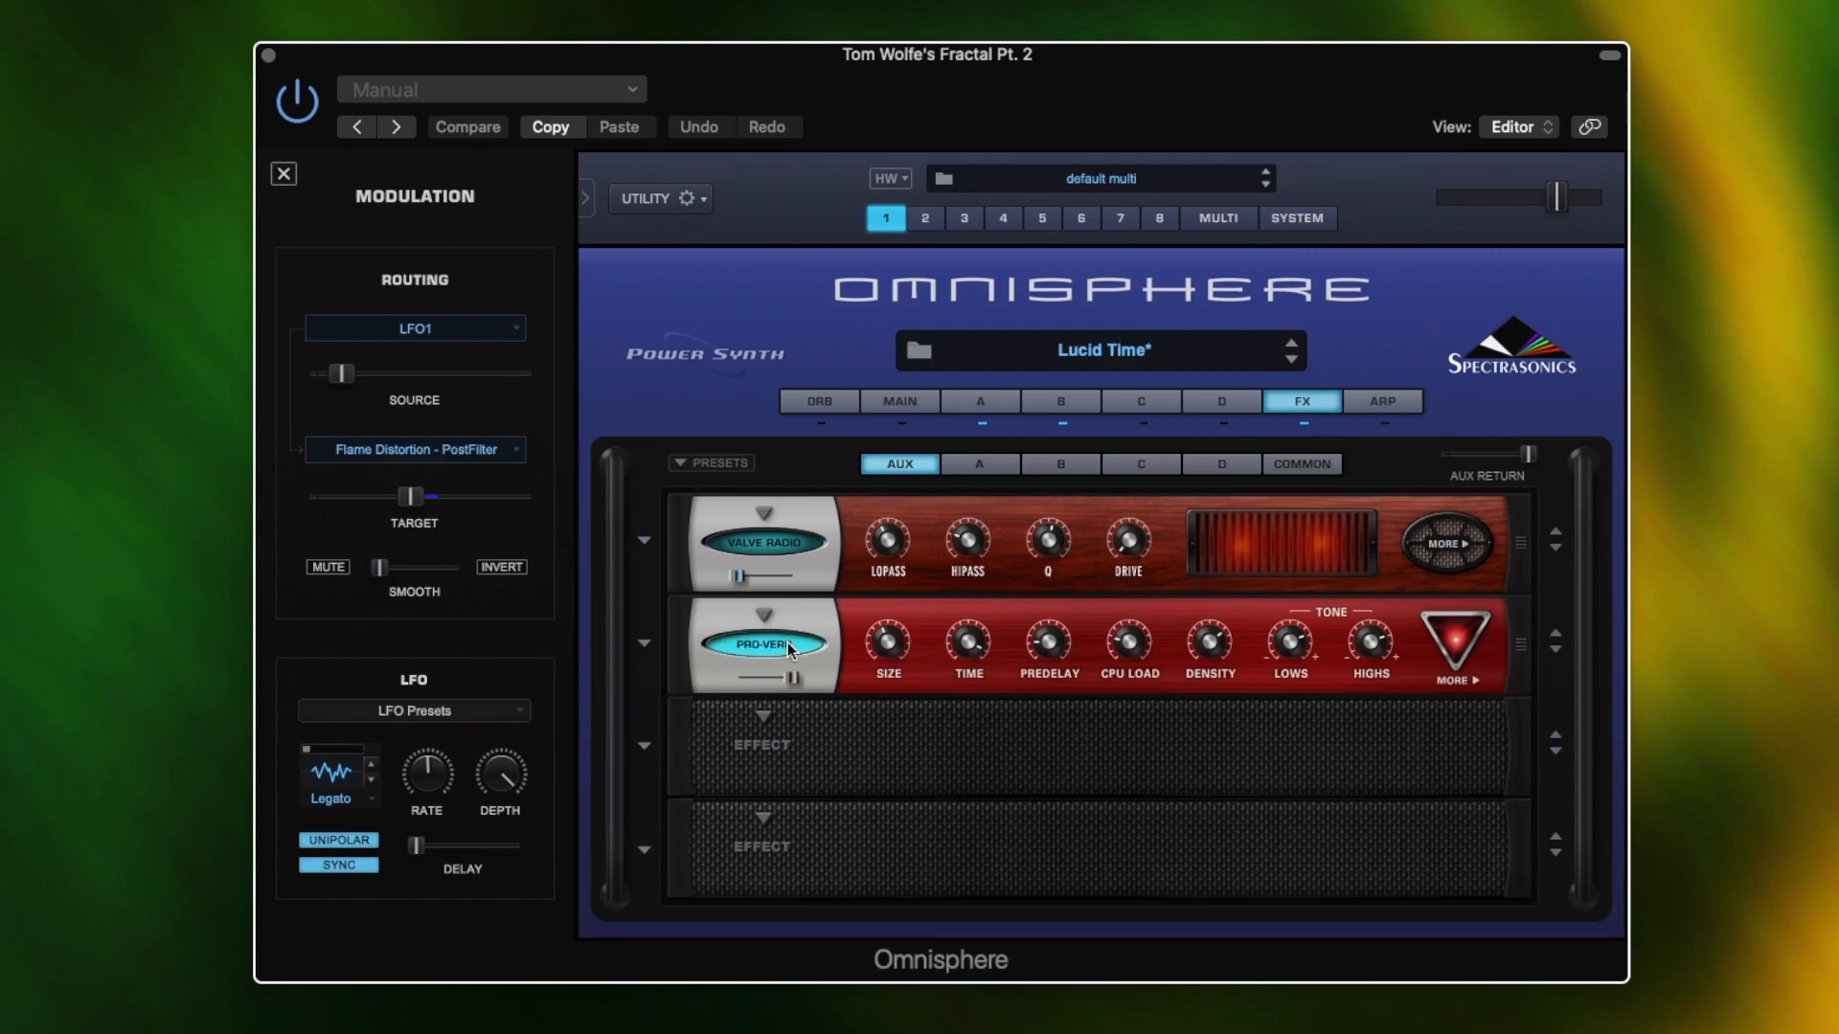
Examine the Pro-Verb's mix, size, time and predelay, plus its additional reverb shaping, width and diffusion settings
mouse_move(791, 675)
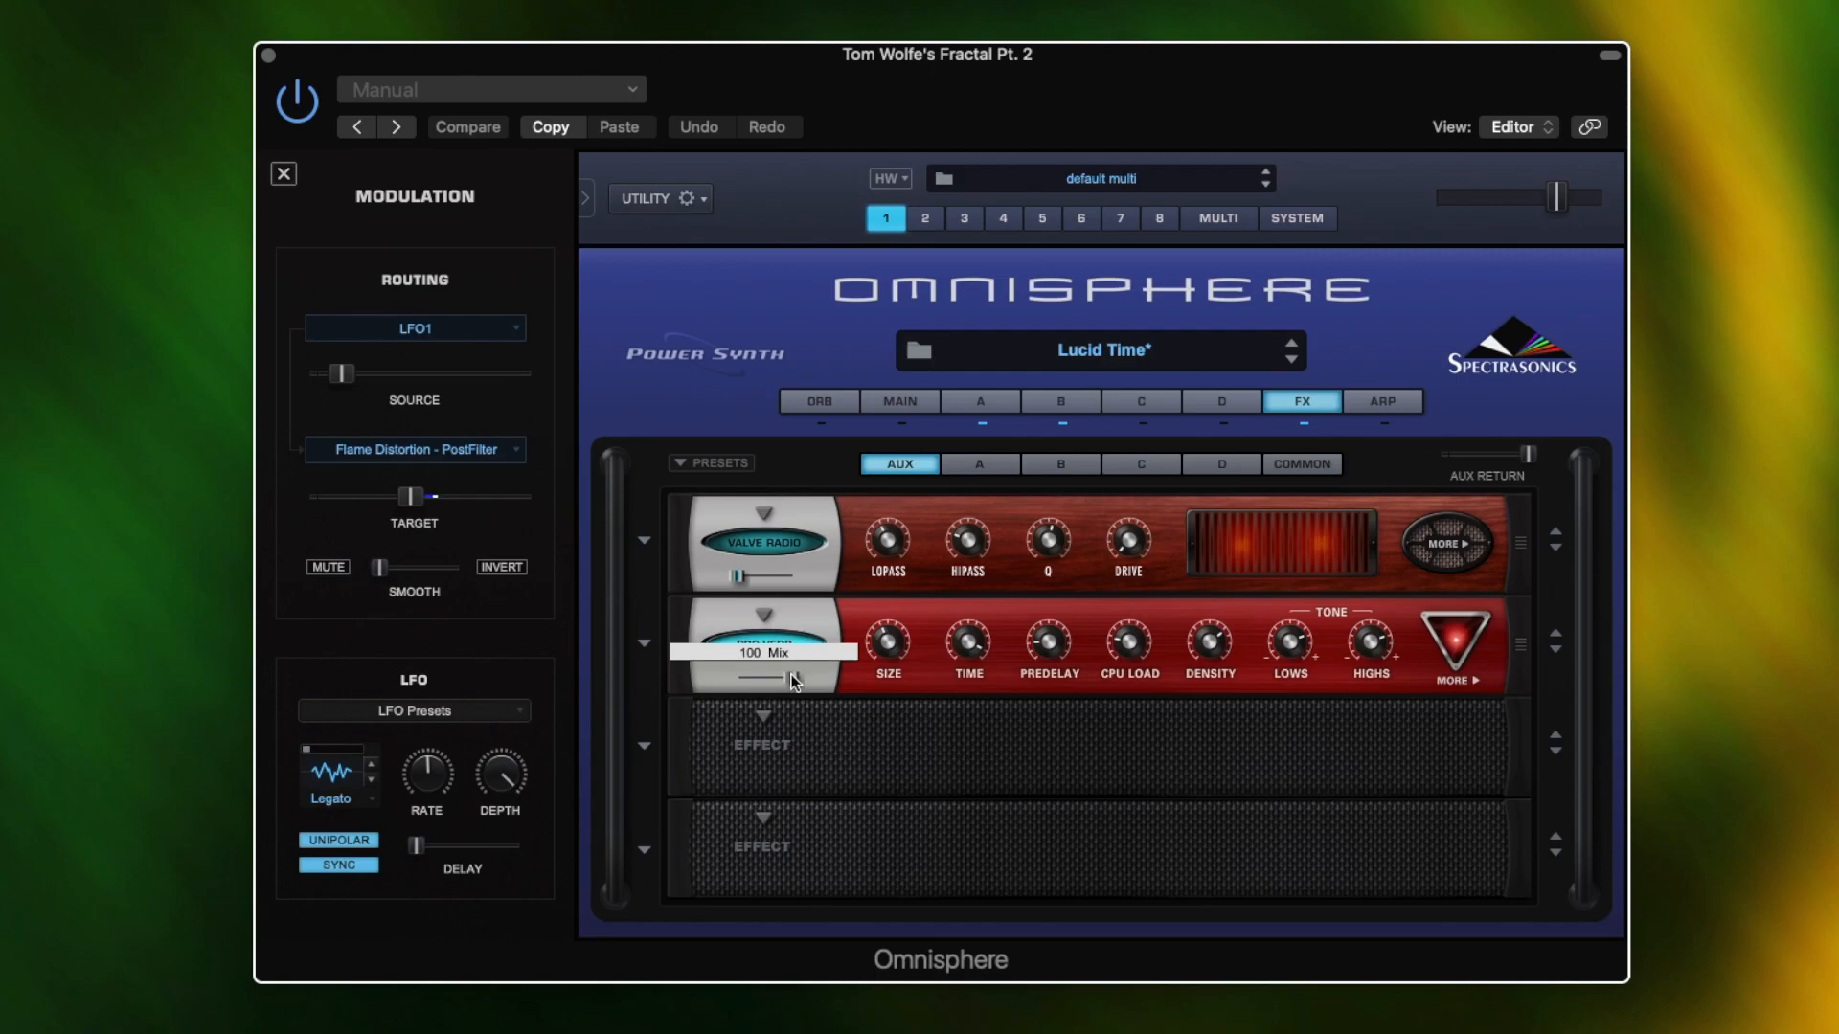
mouse_move(890, 642)
mouse_move(965, 646)
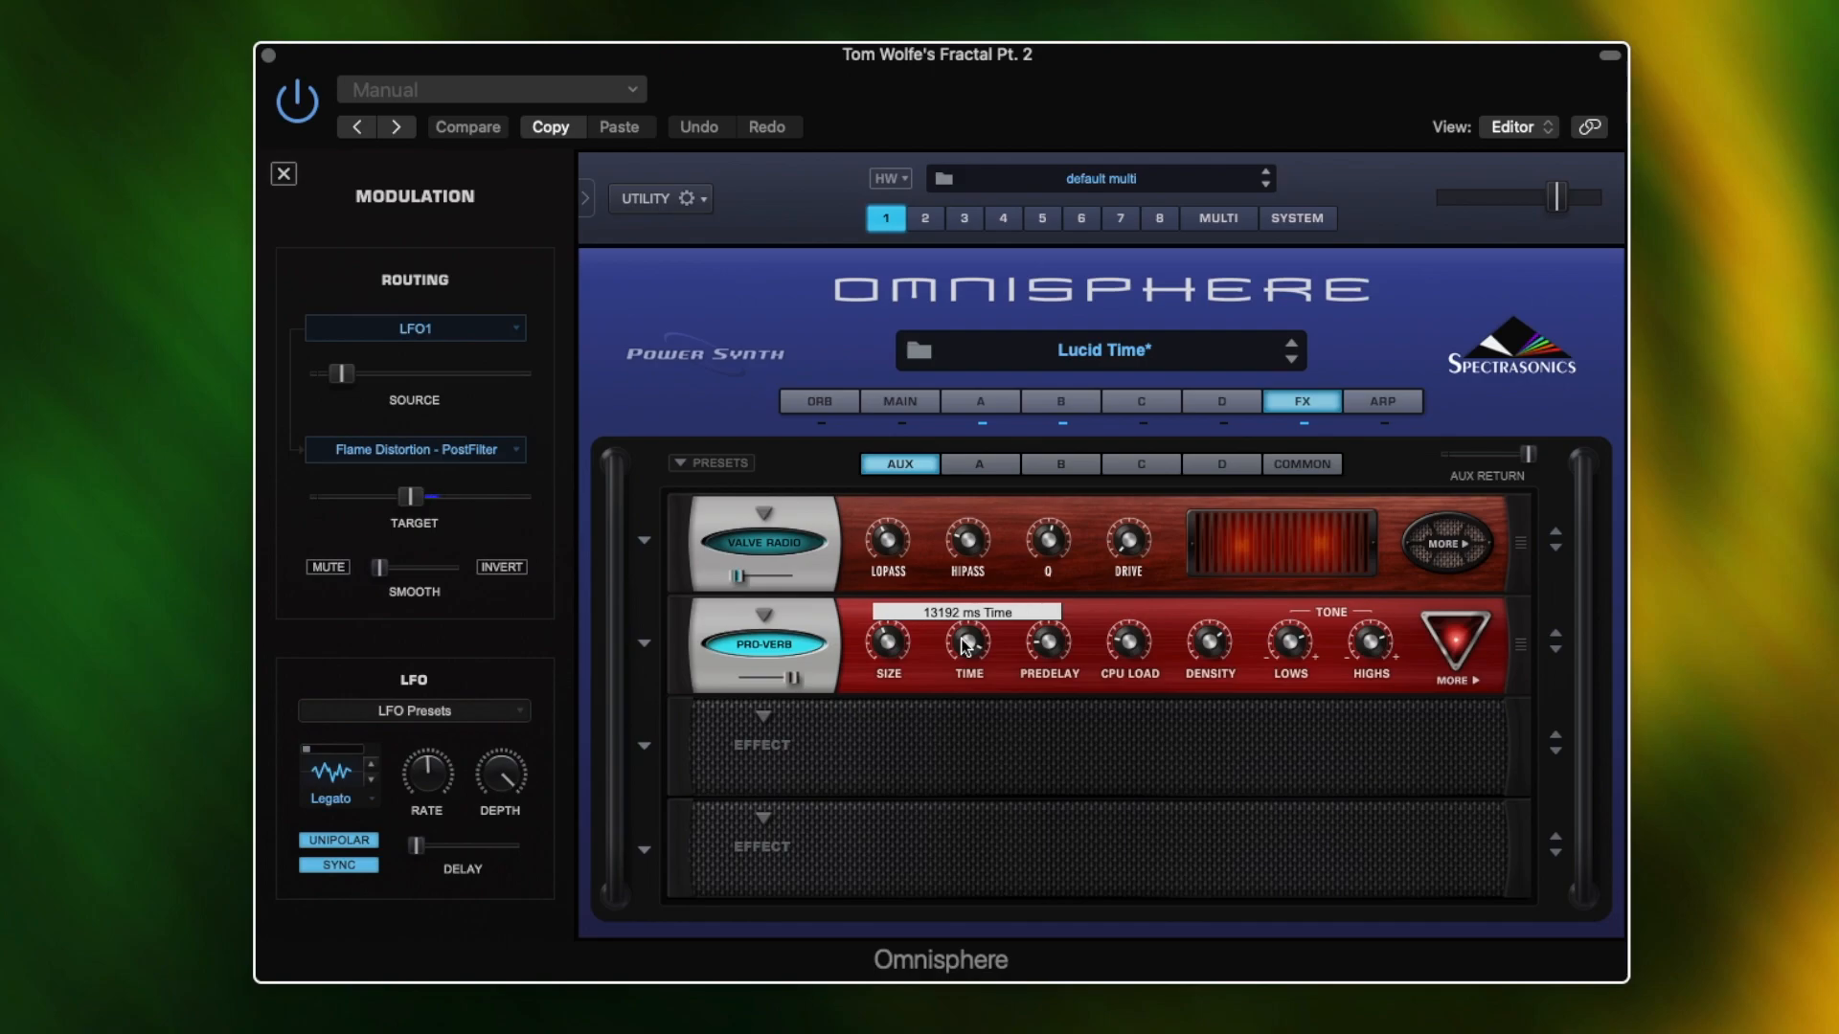
mouse_move(1055, 645)
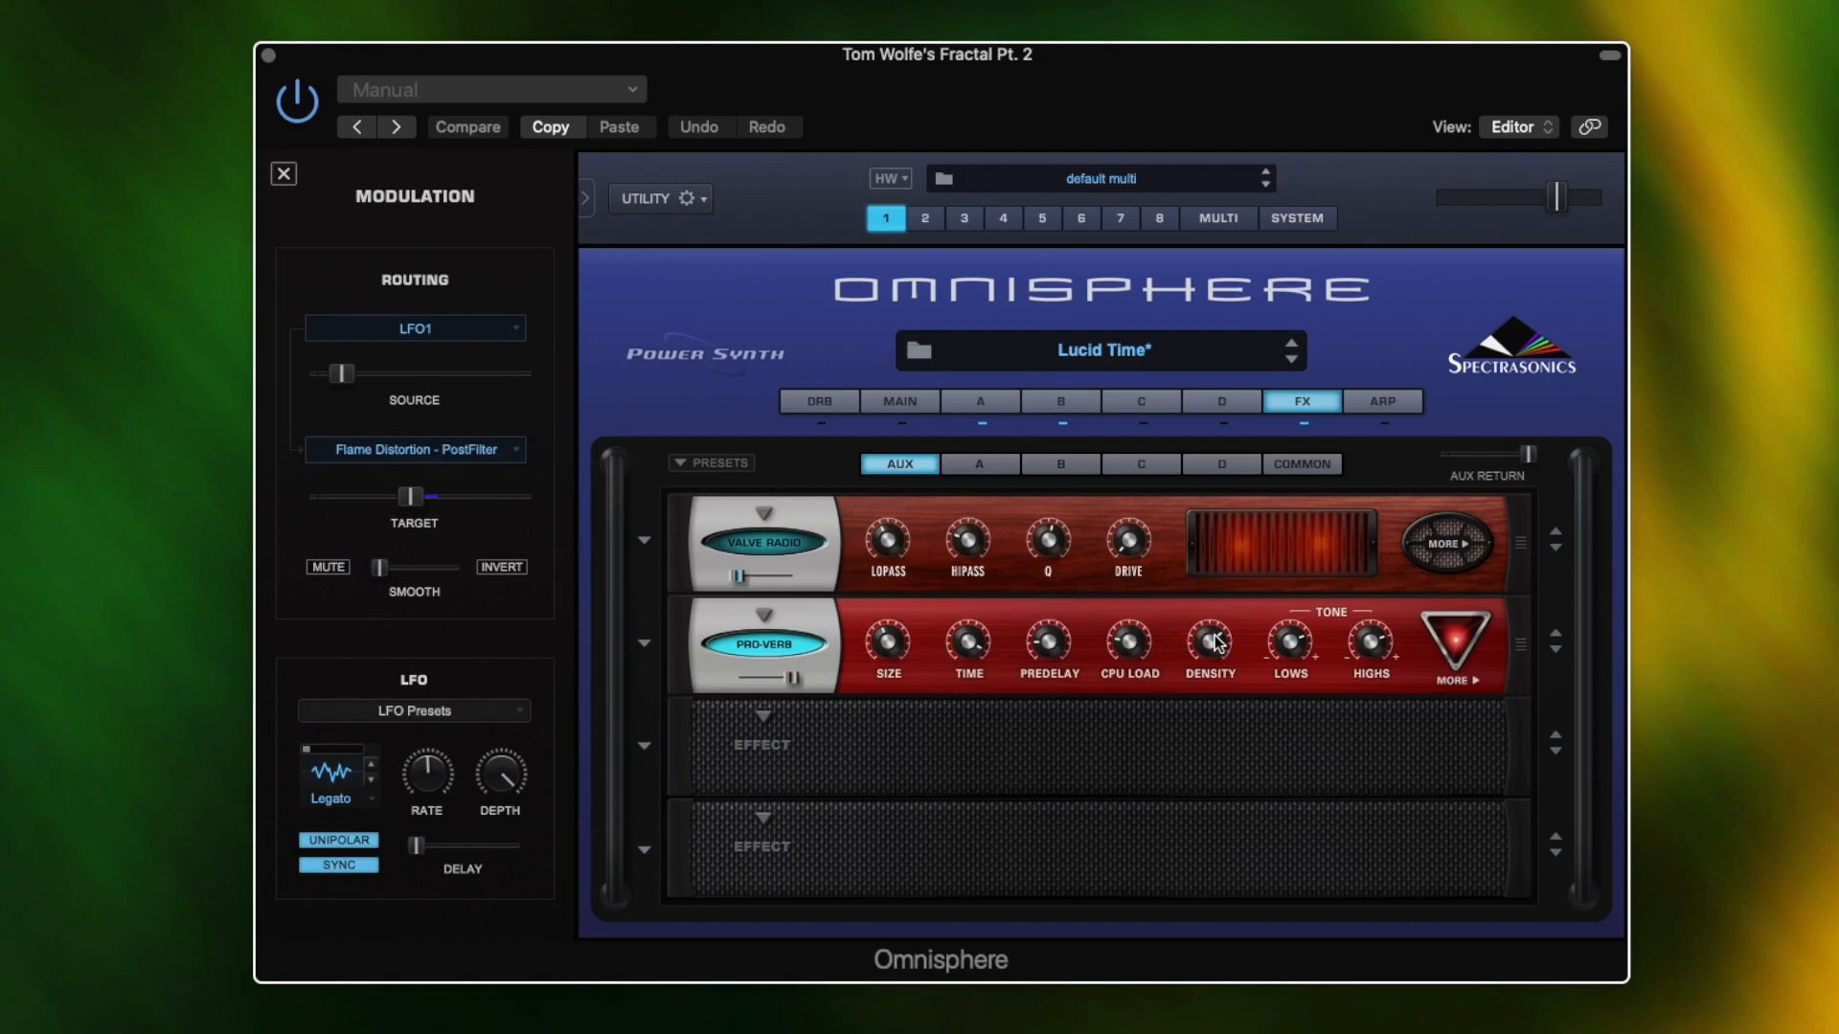
left_click(1460, 680)
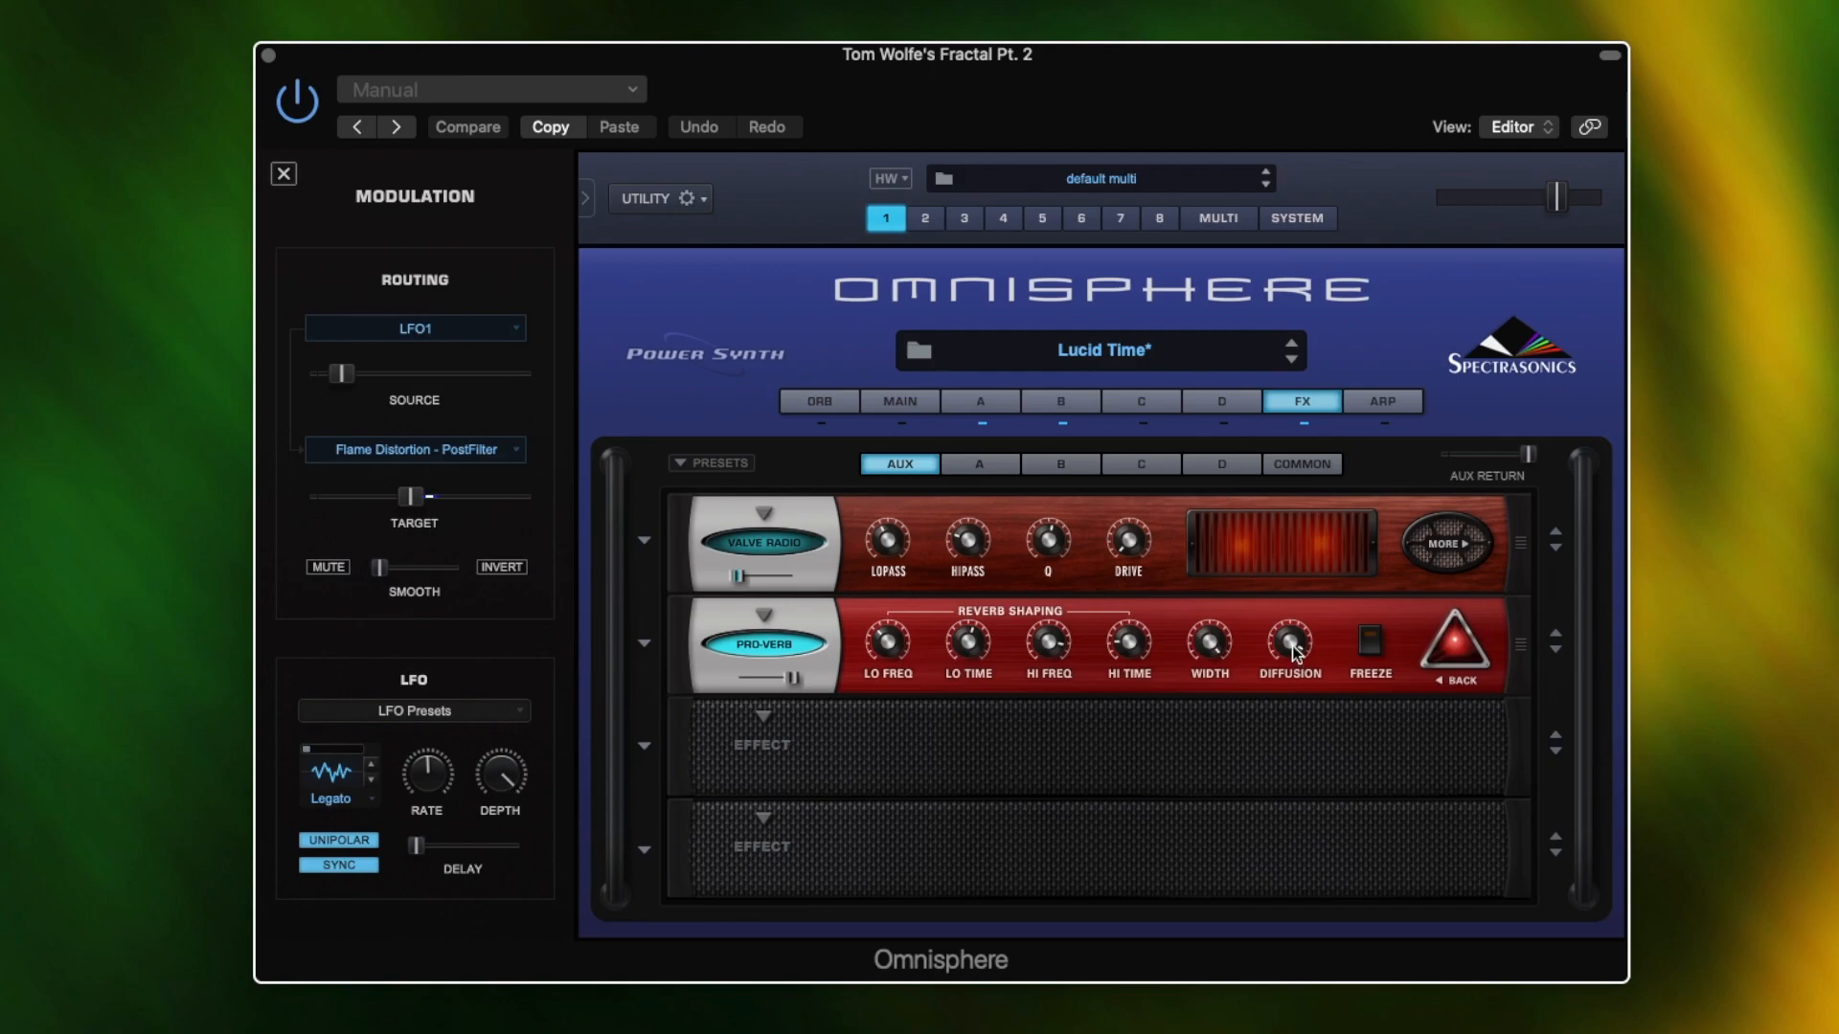
left_click(1454, 680)
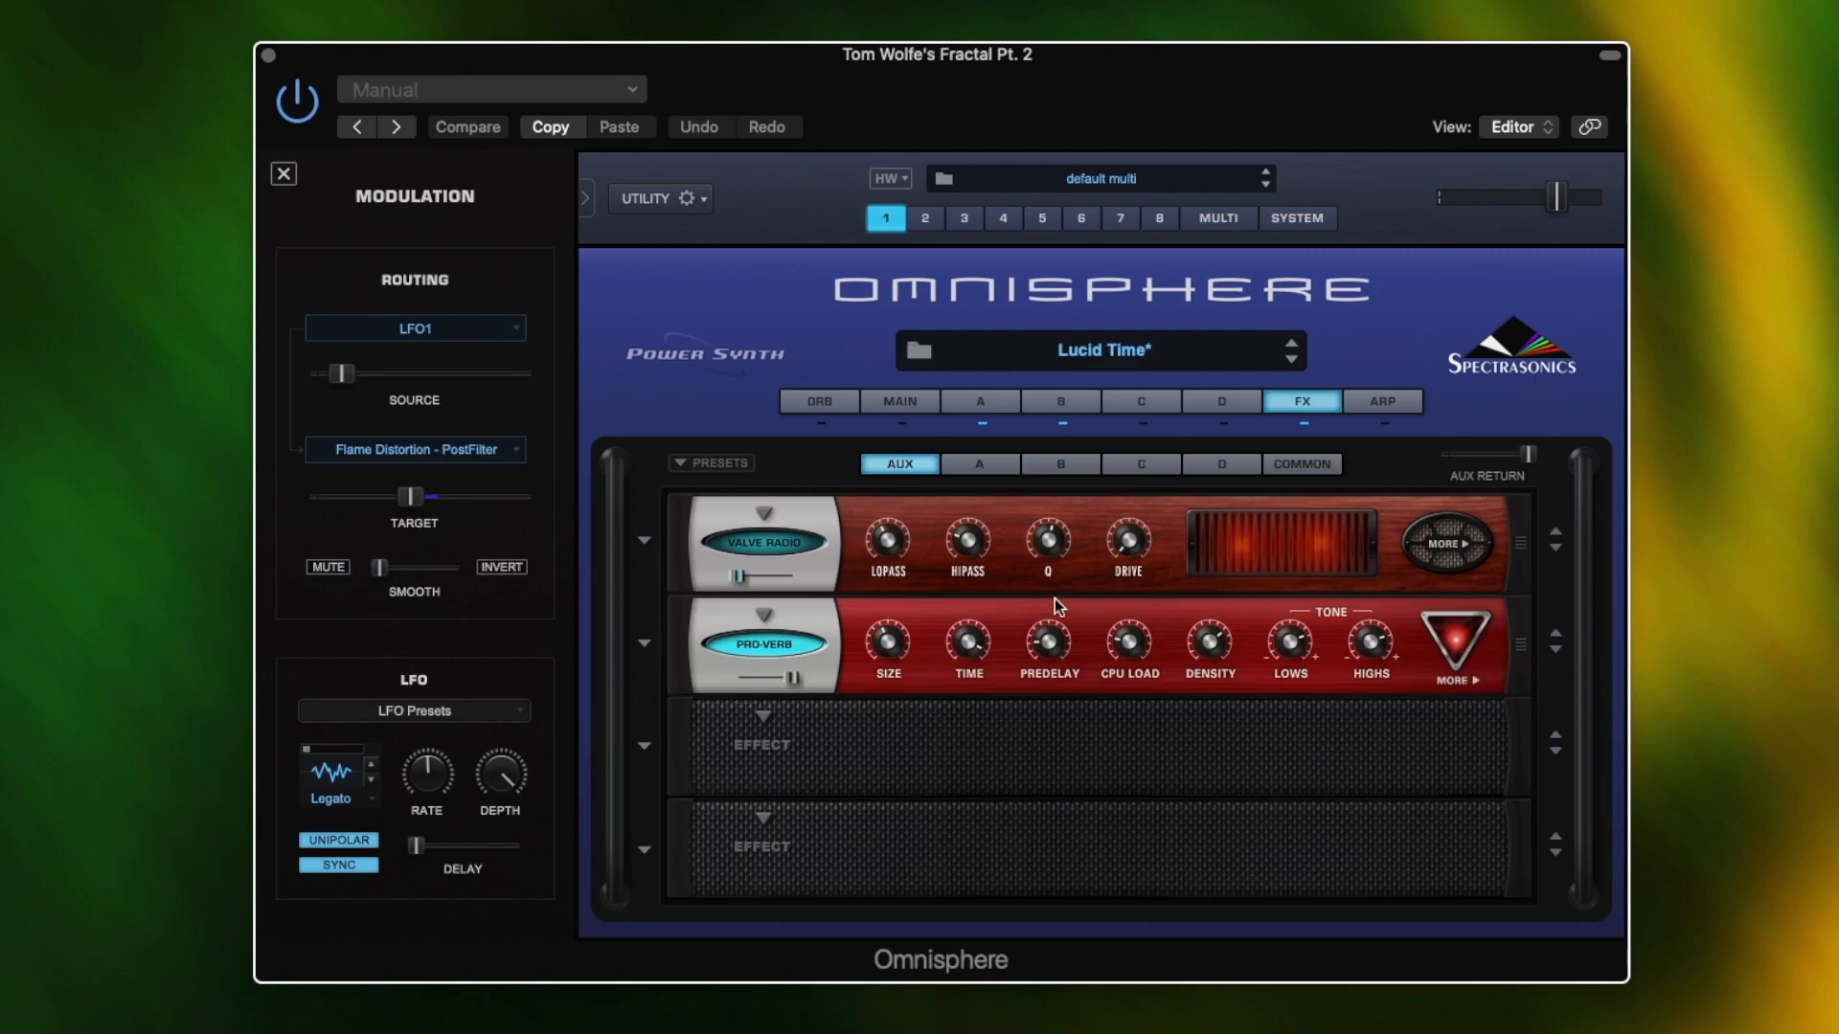
Enable the Valve Radio effect in both the common and aux effects racks, checking its mix, high-pass and Q
left_click(1304, 465)
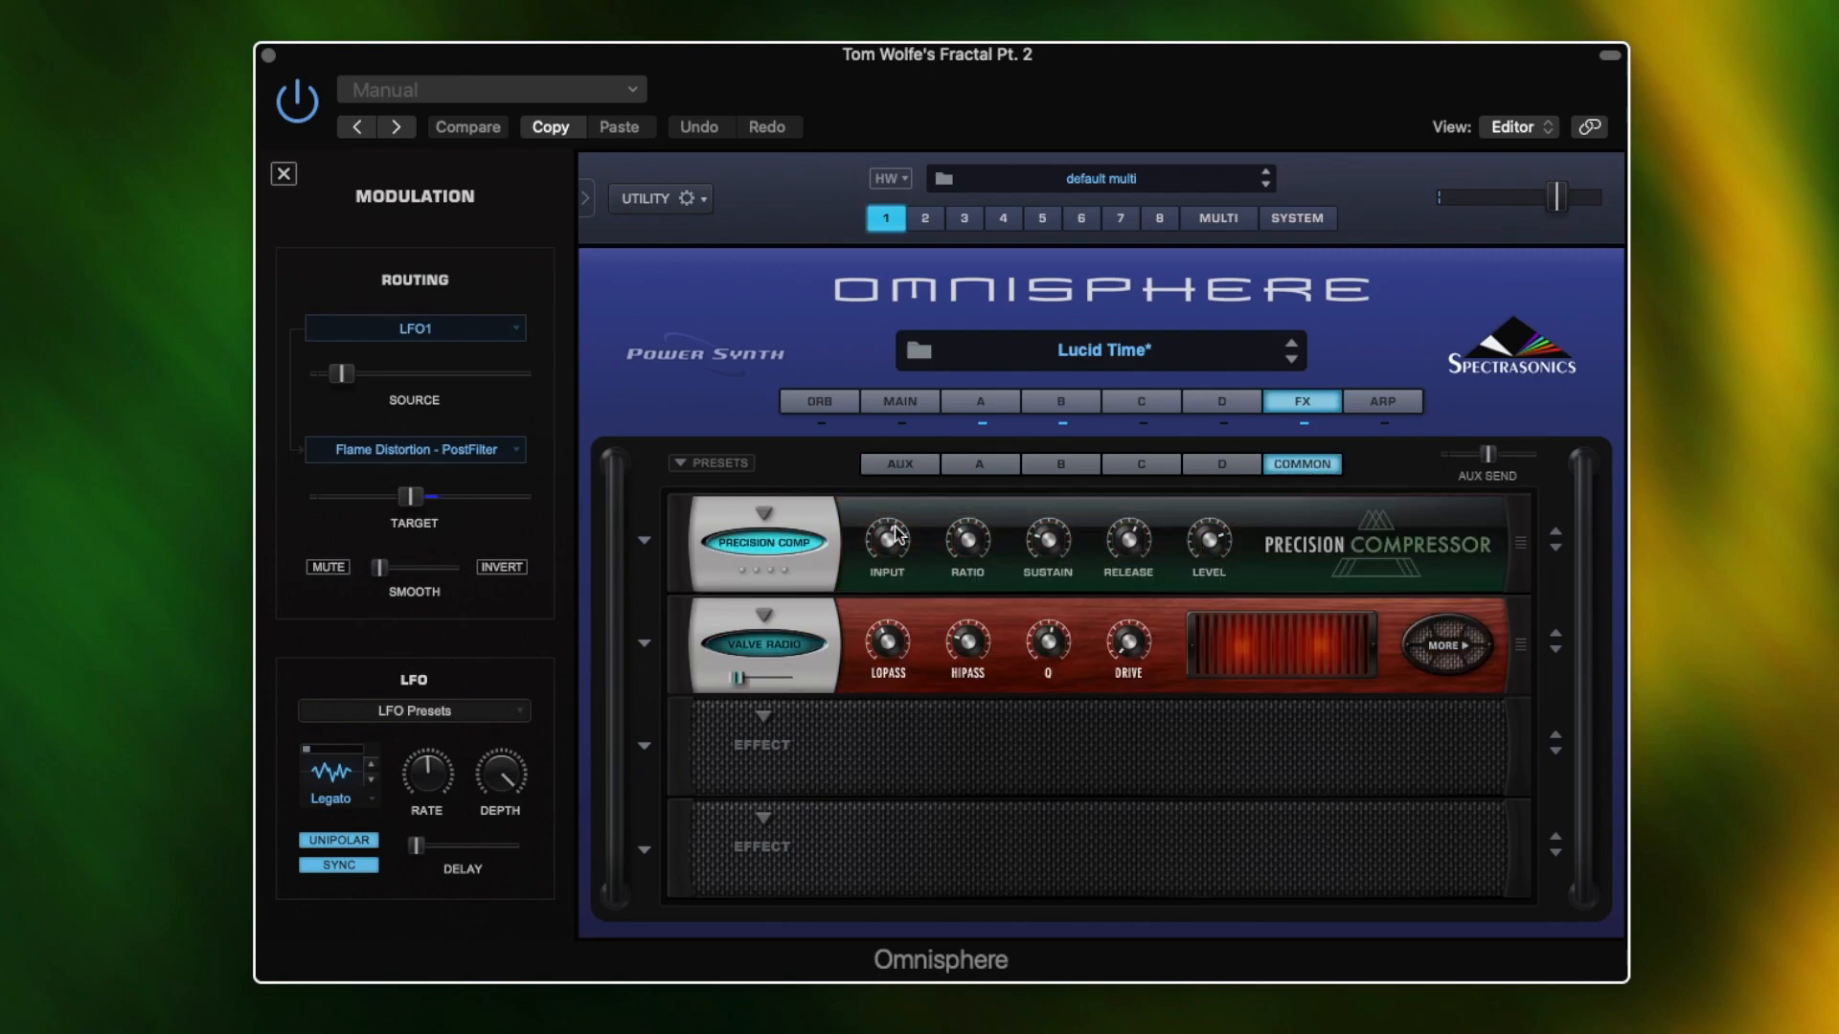
left_click(795, 639)
mouse_move(737, 685)
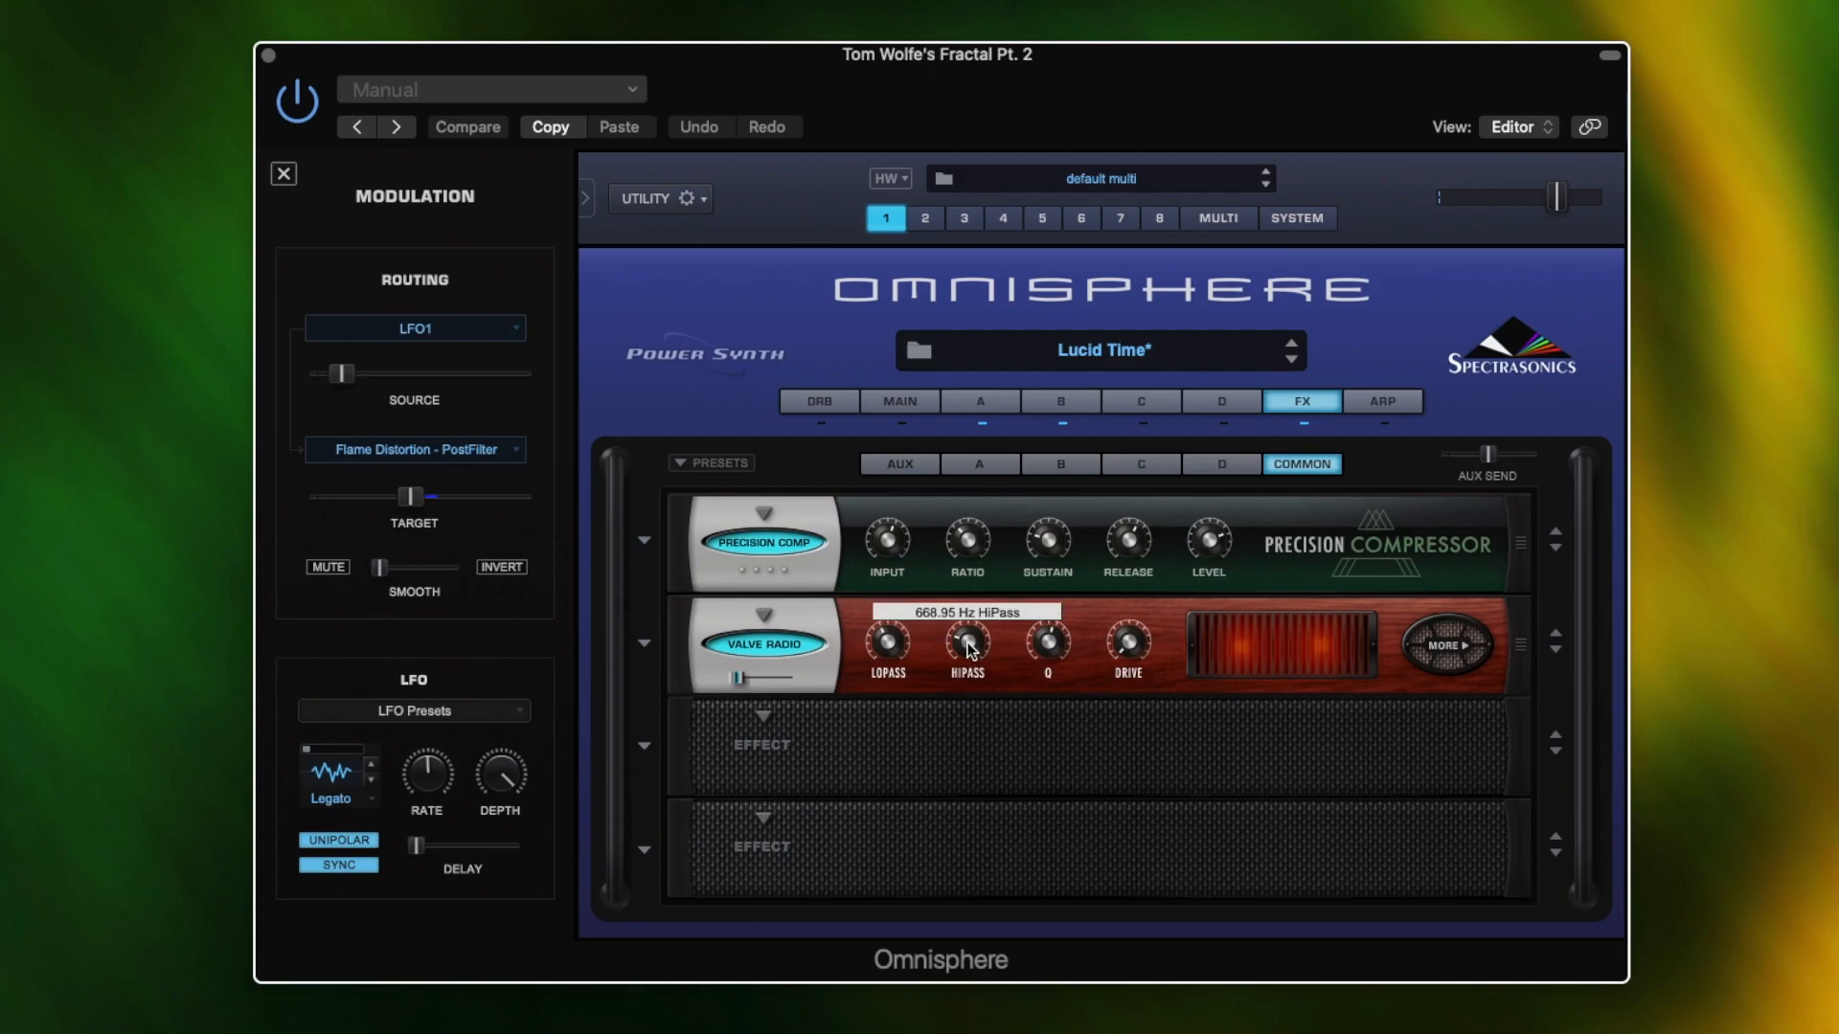
mouse_move(1052, 648)
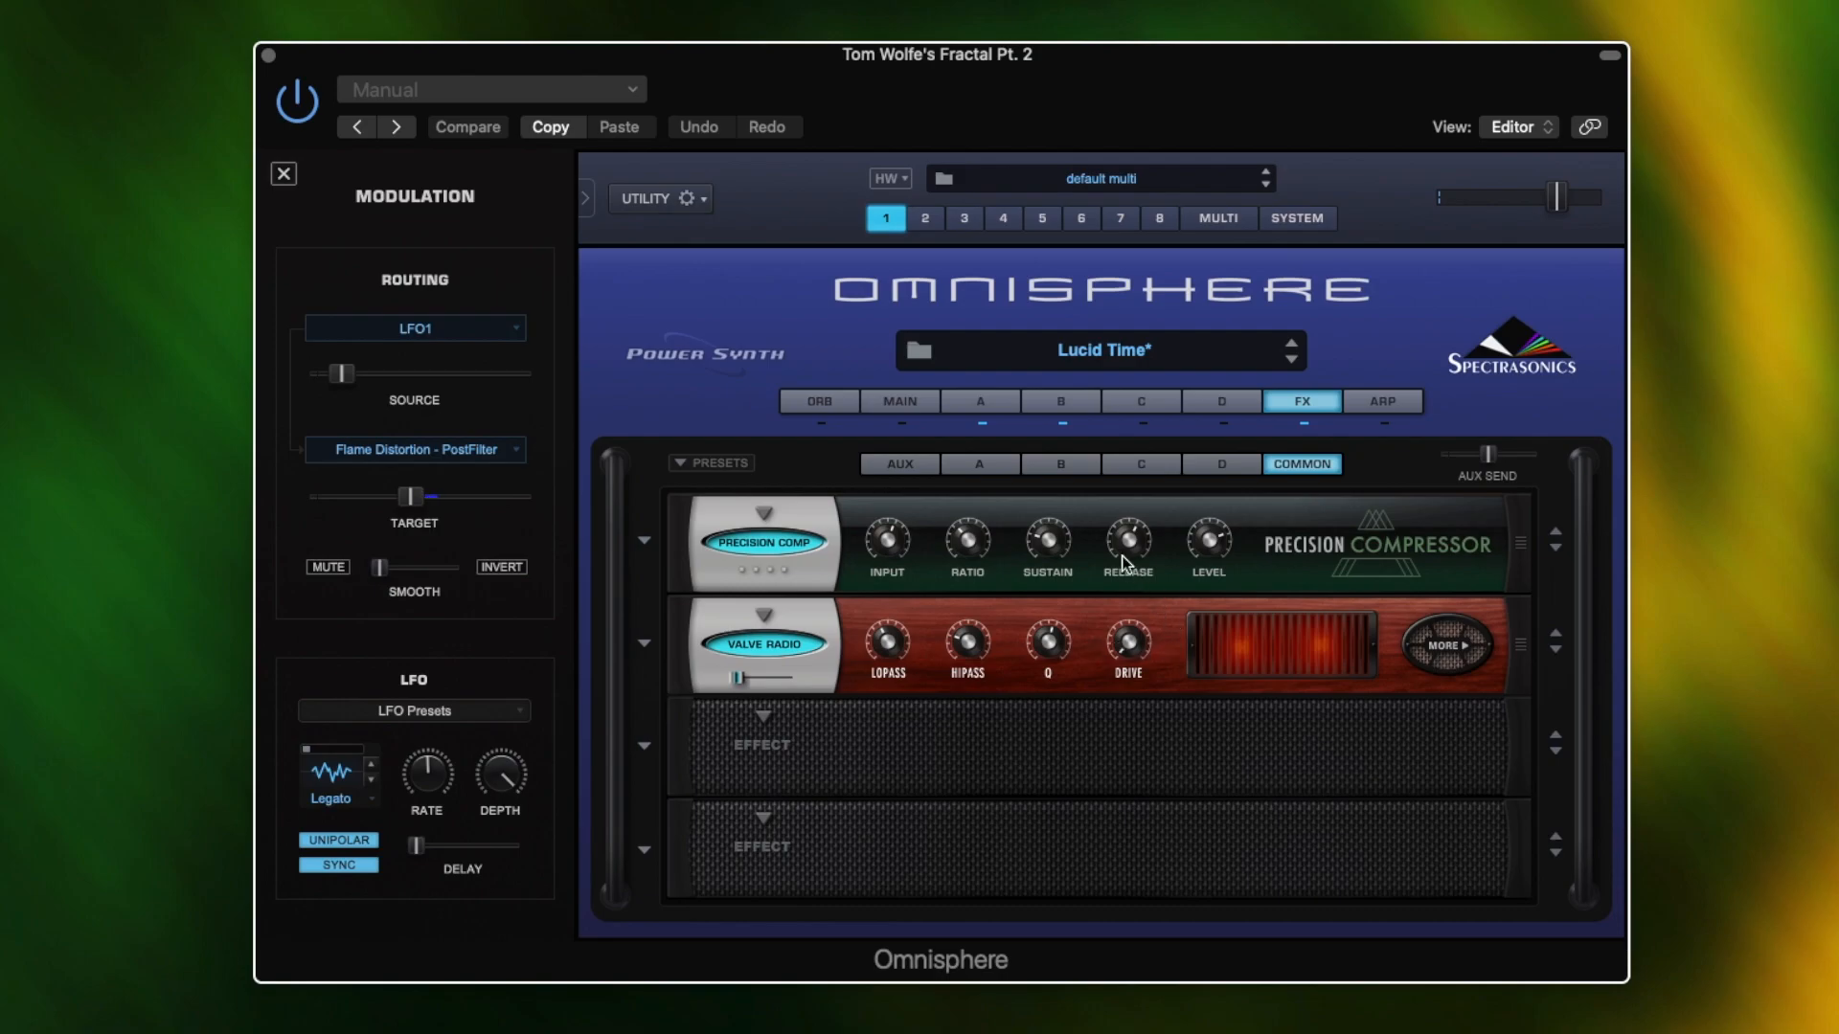
left_click(901, 465)
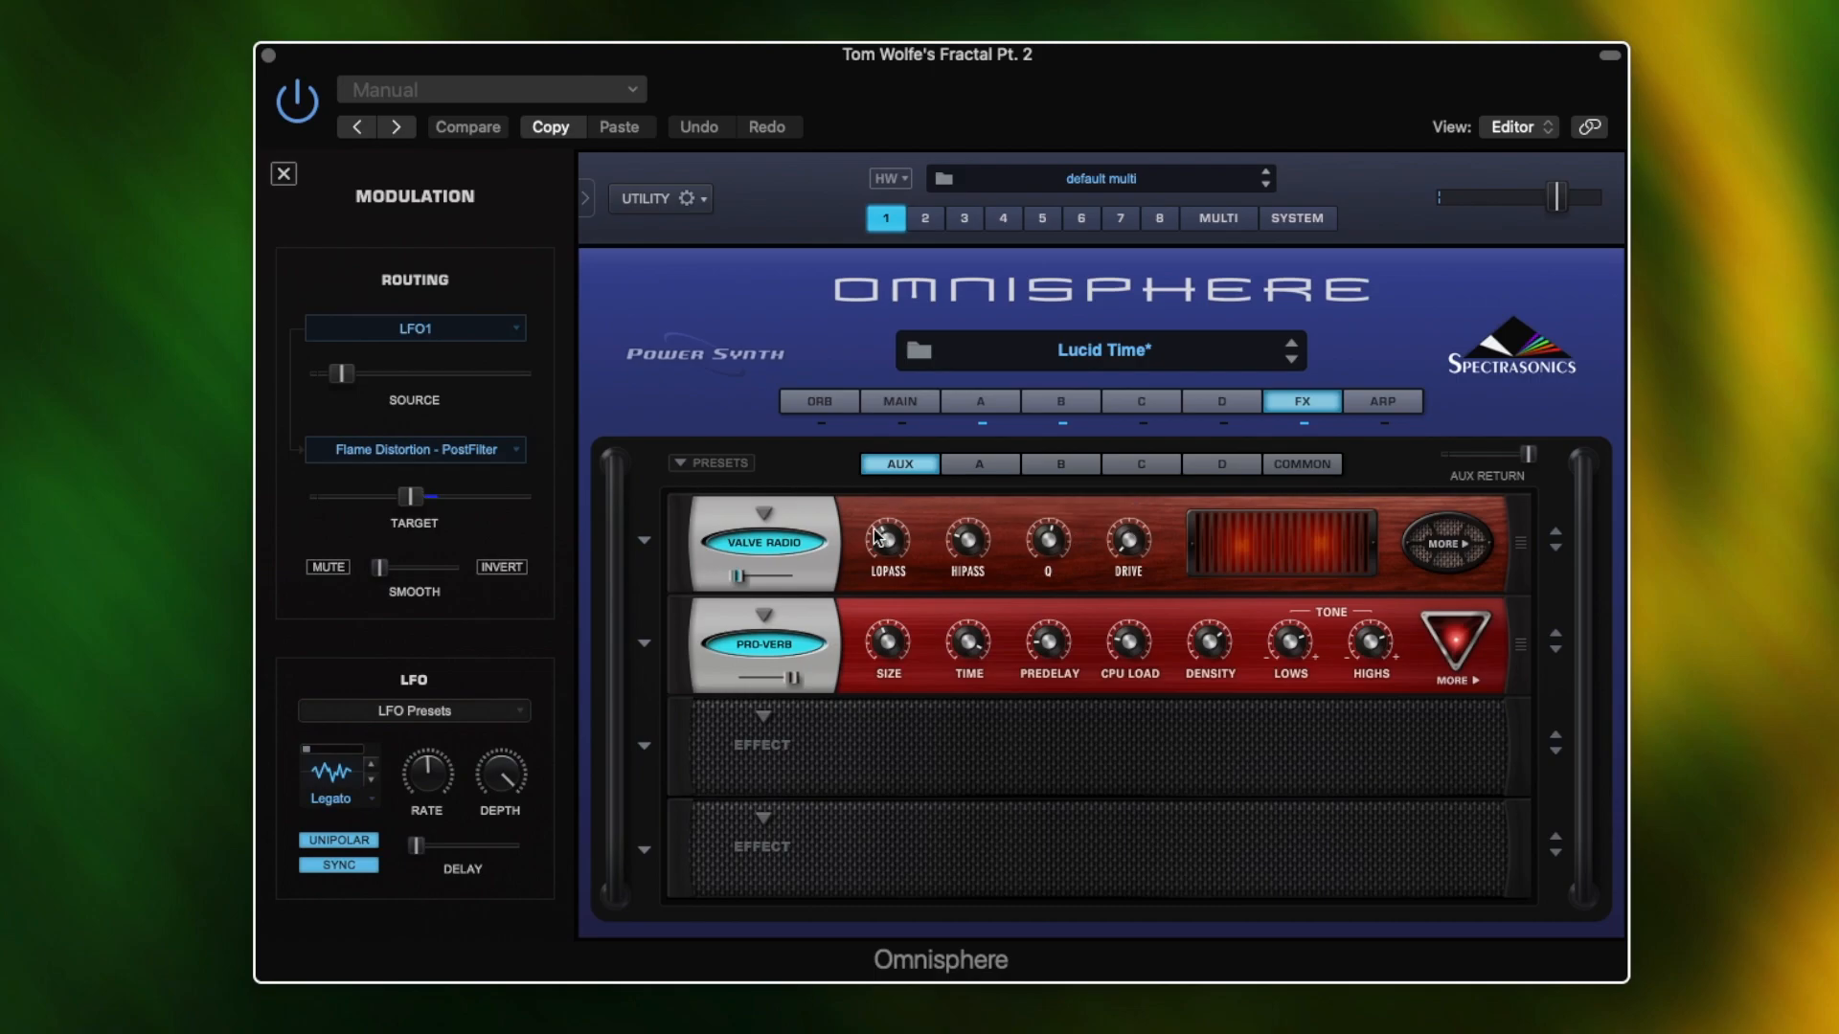
Show the wheel modulation assigned to the aux Valve Radio's mix and unmute it
right_click(735, 575)
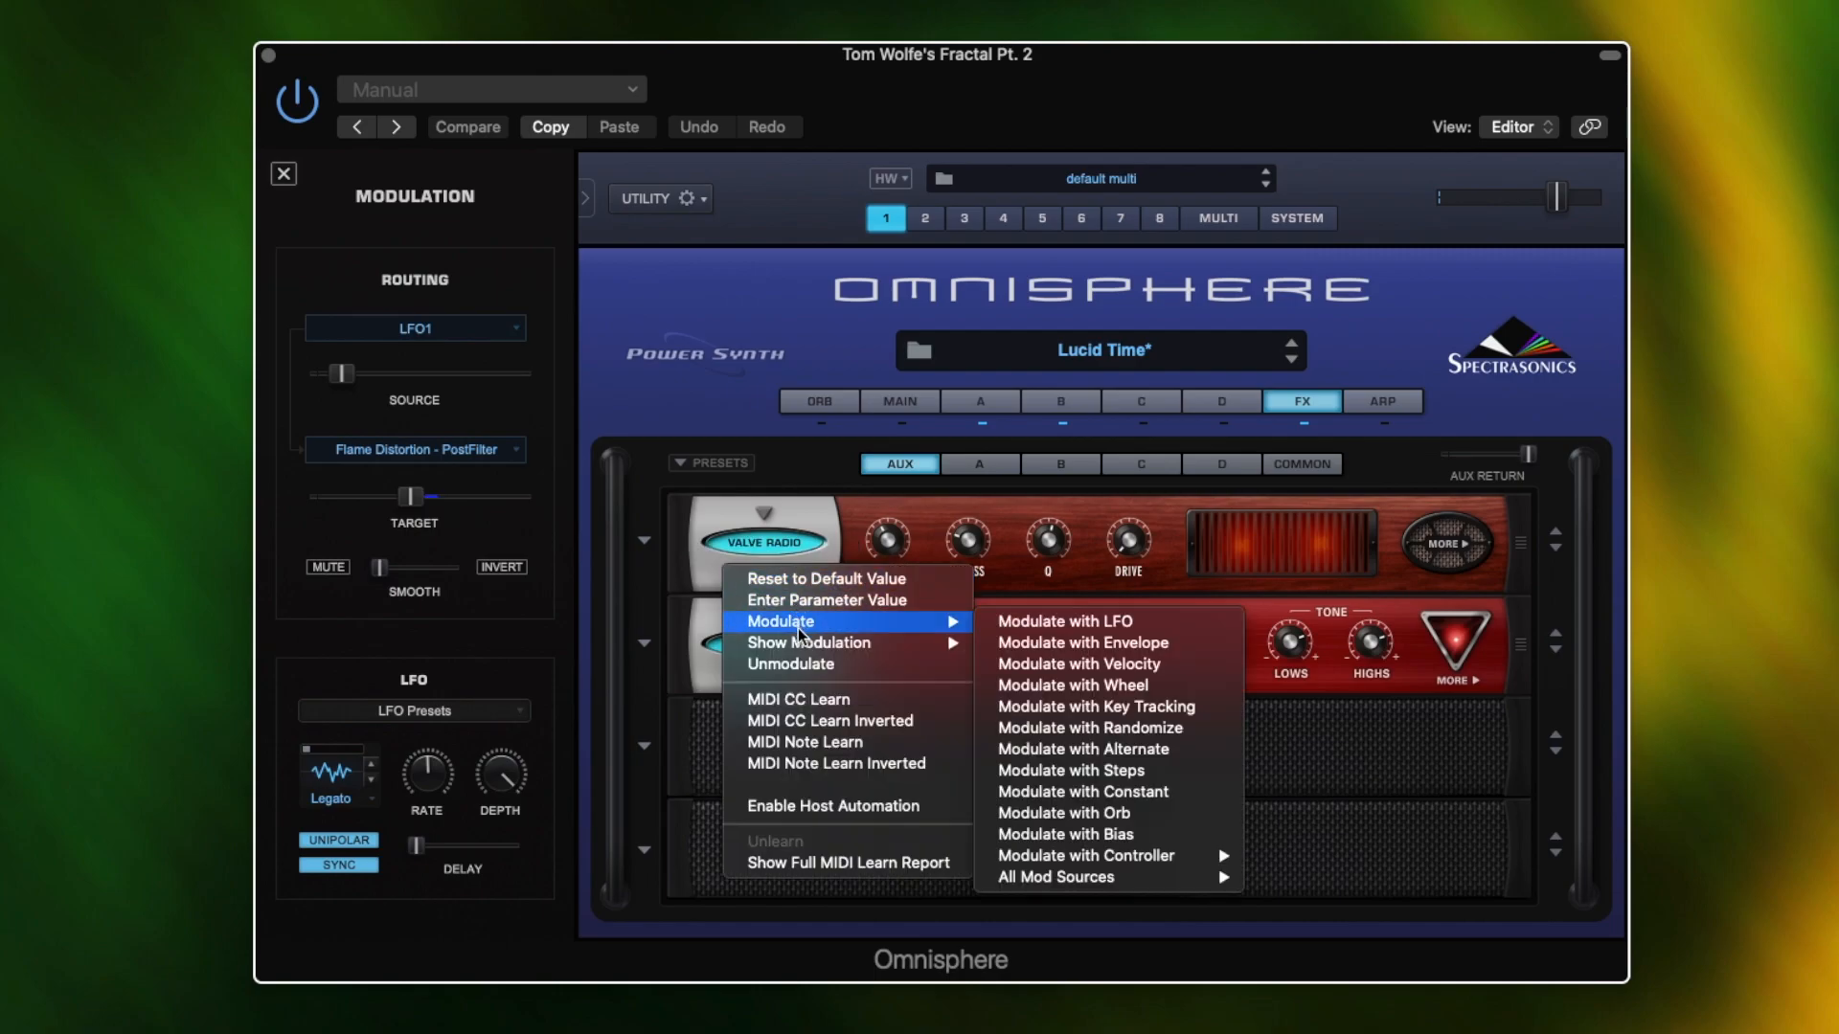
left_click(1017, 641)
left_click(328, 567)
Open the zoomed mod matrix and examine the wheel and LFO1 routings for layers A and B
left_click(981, 401)
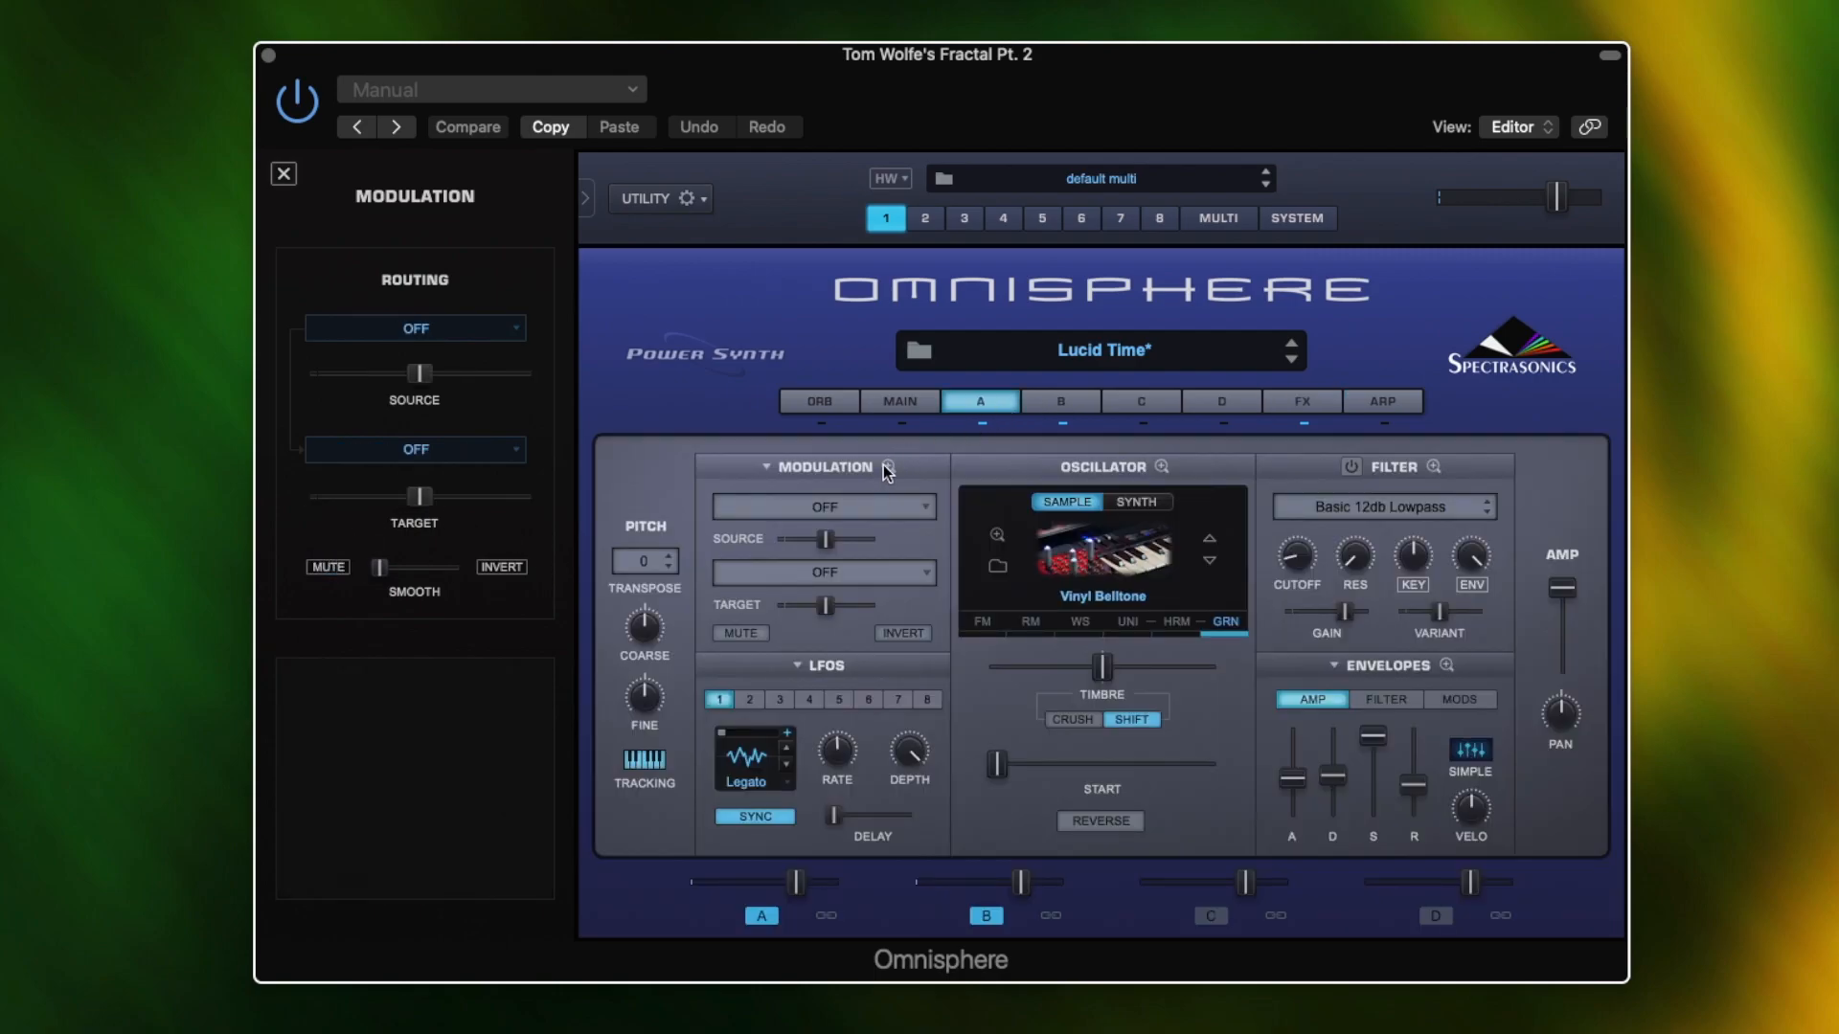
left_click(888, 468)
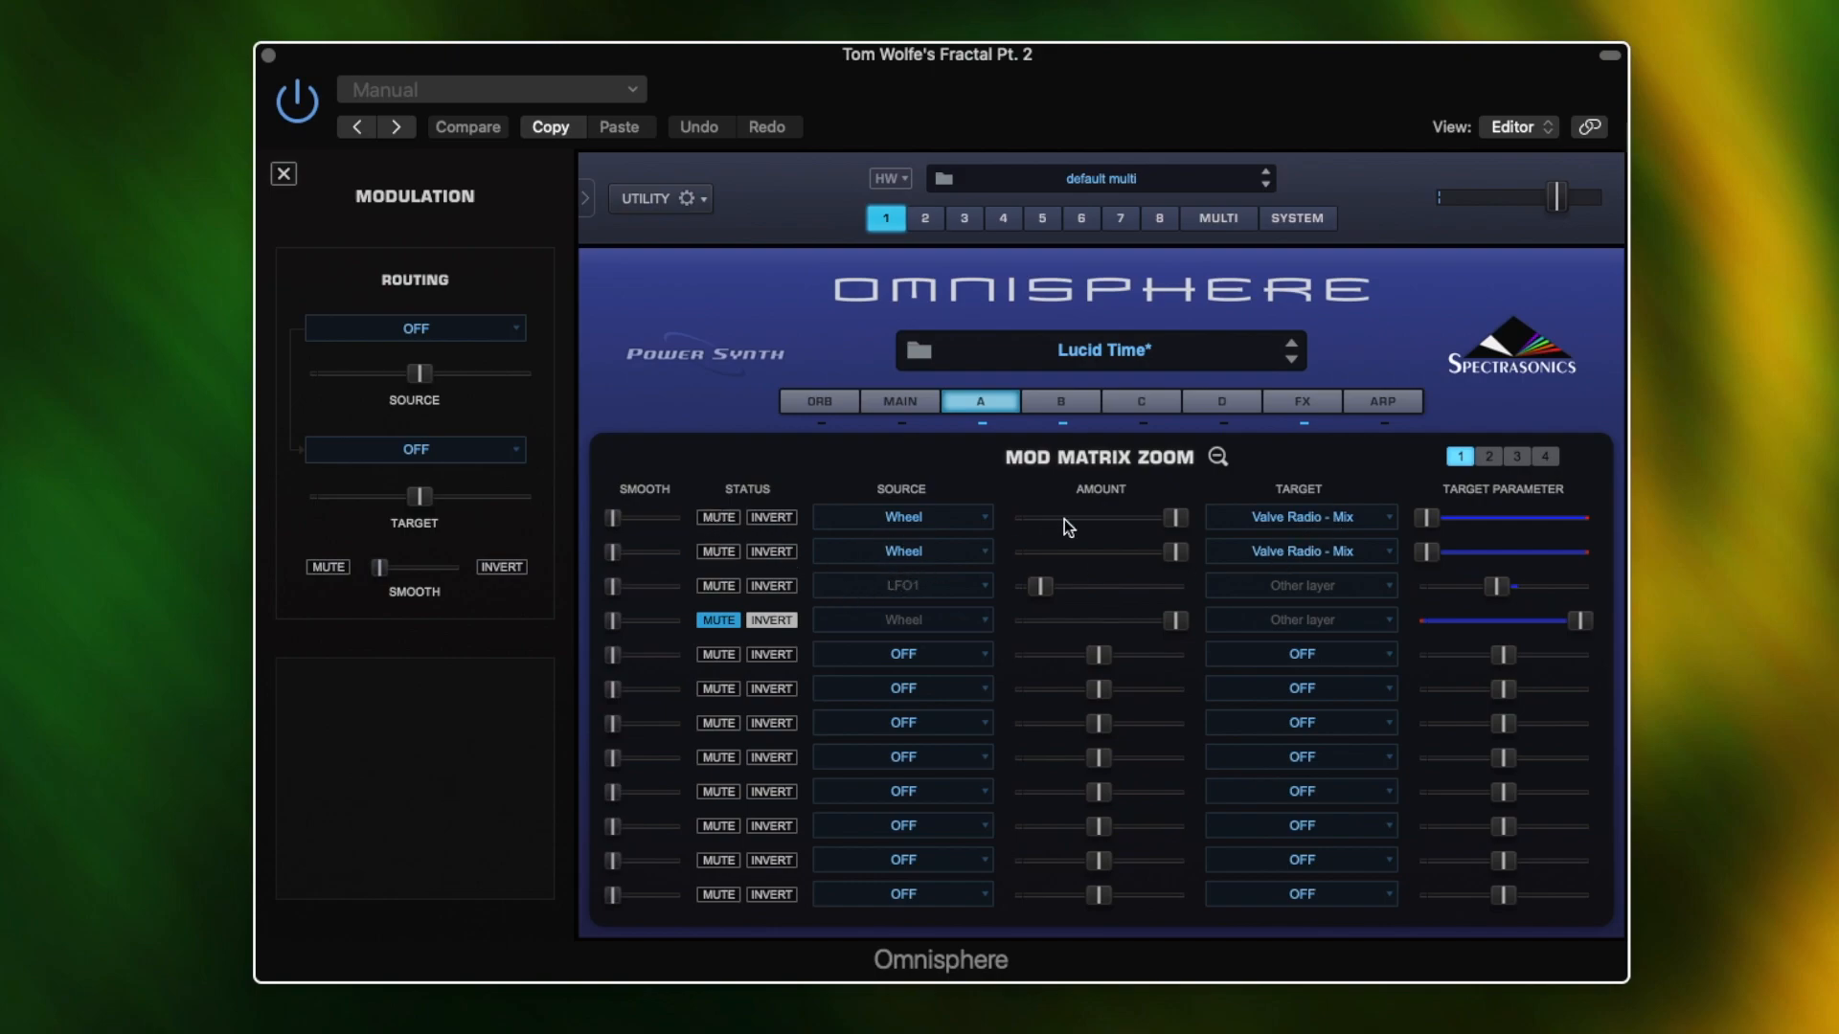
left_click(1083, 402)
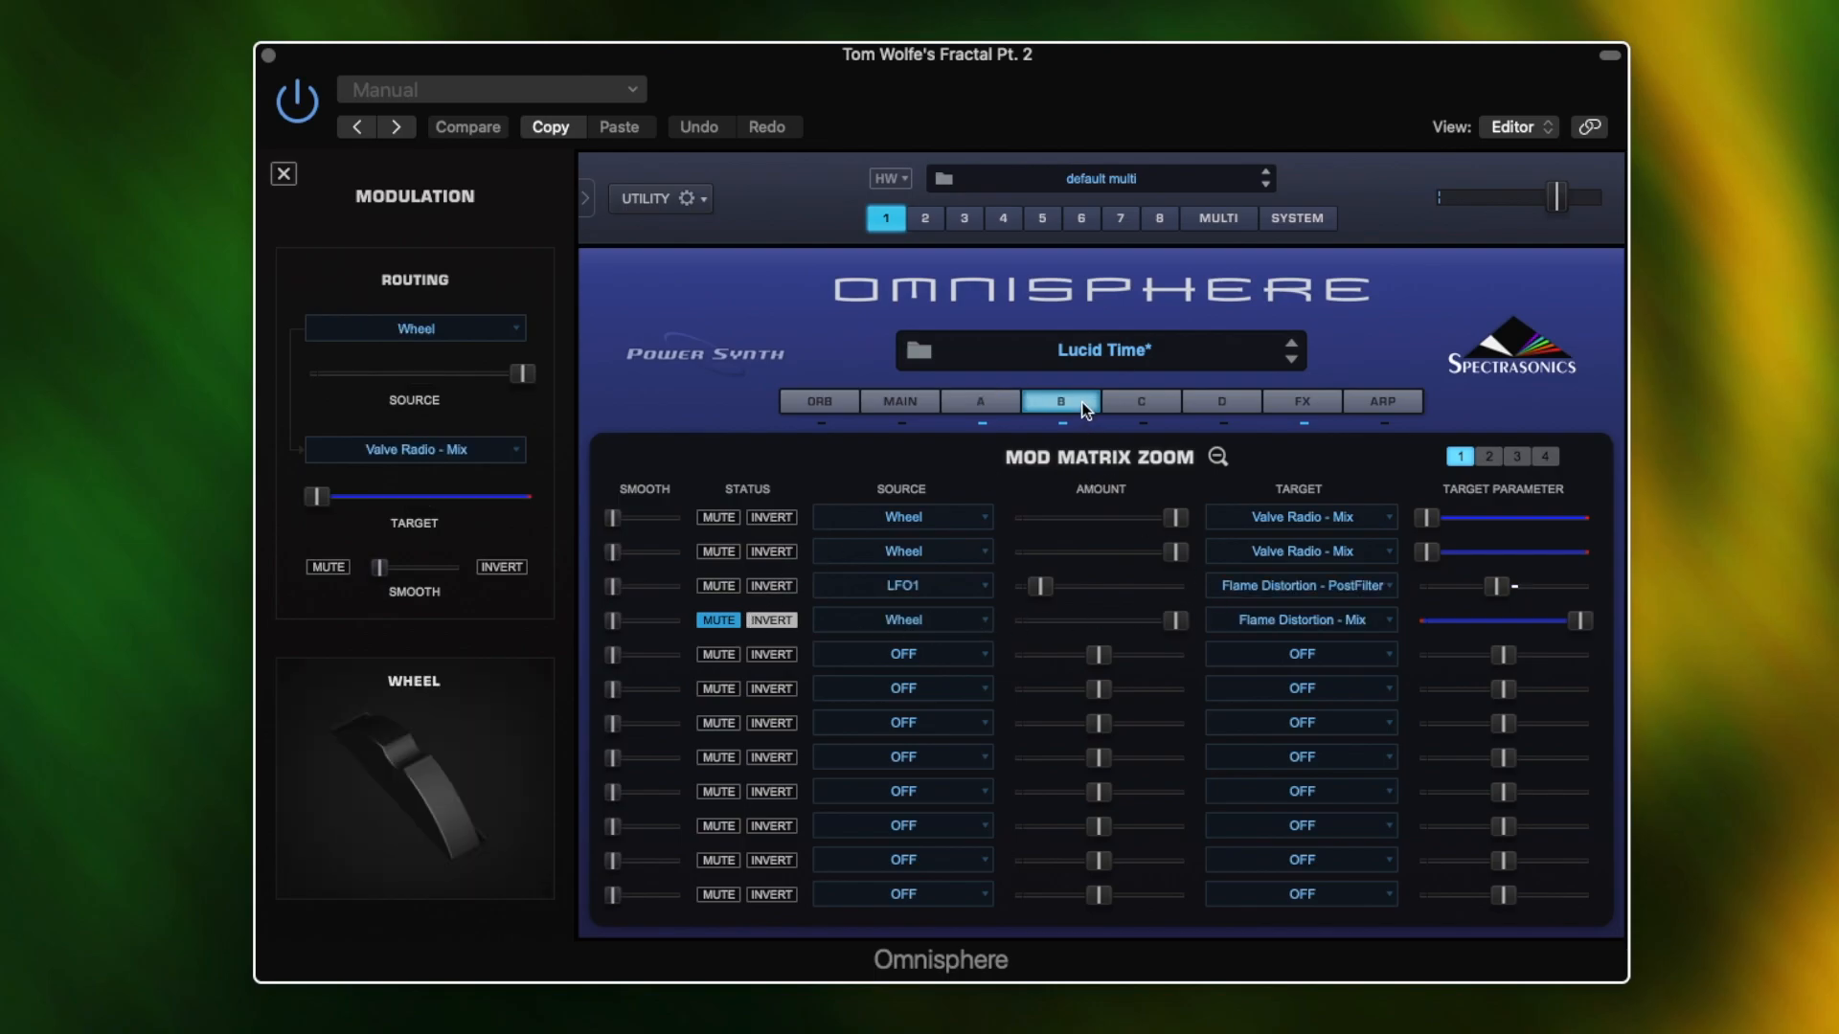
Unmute the inverted wheel modulation of the Flame distortion's mix in layer B's effects rack, then return to the common rack
left_click(1308, 402)
left_click(1070, 464)
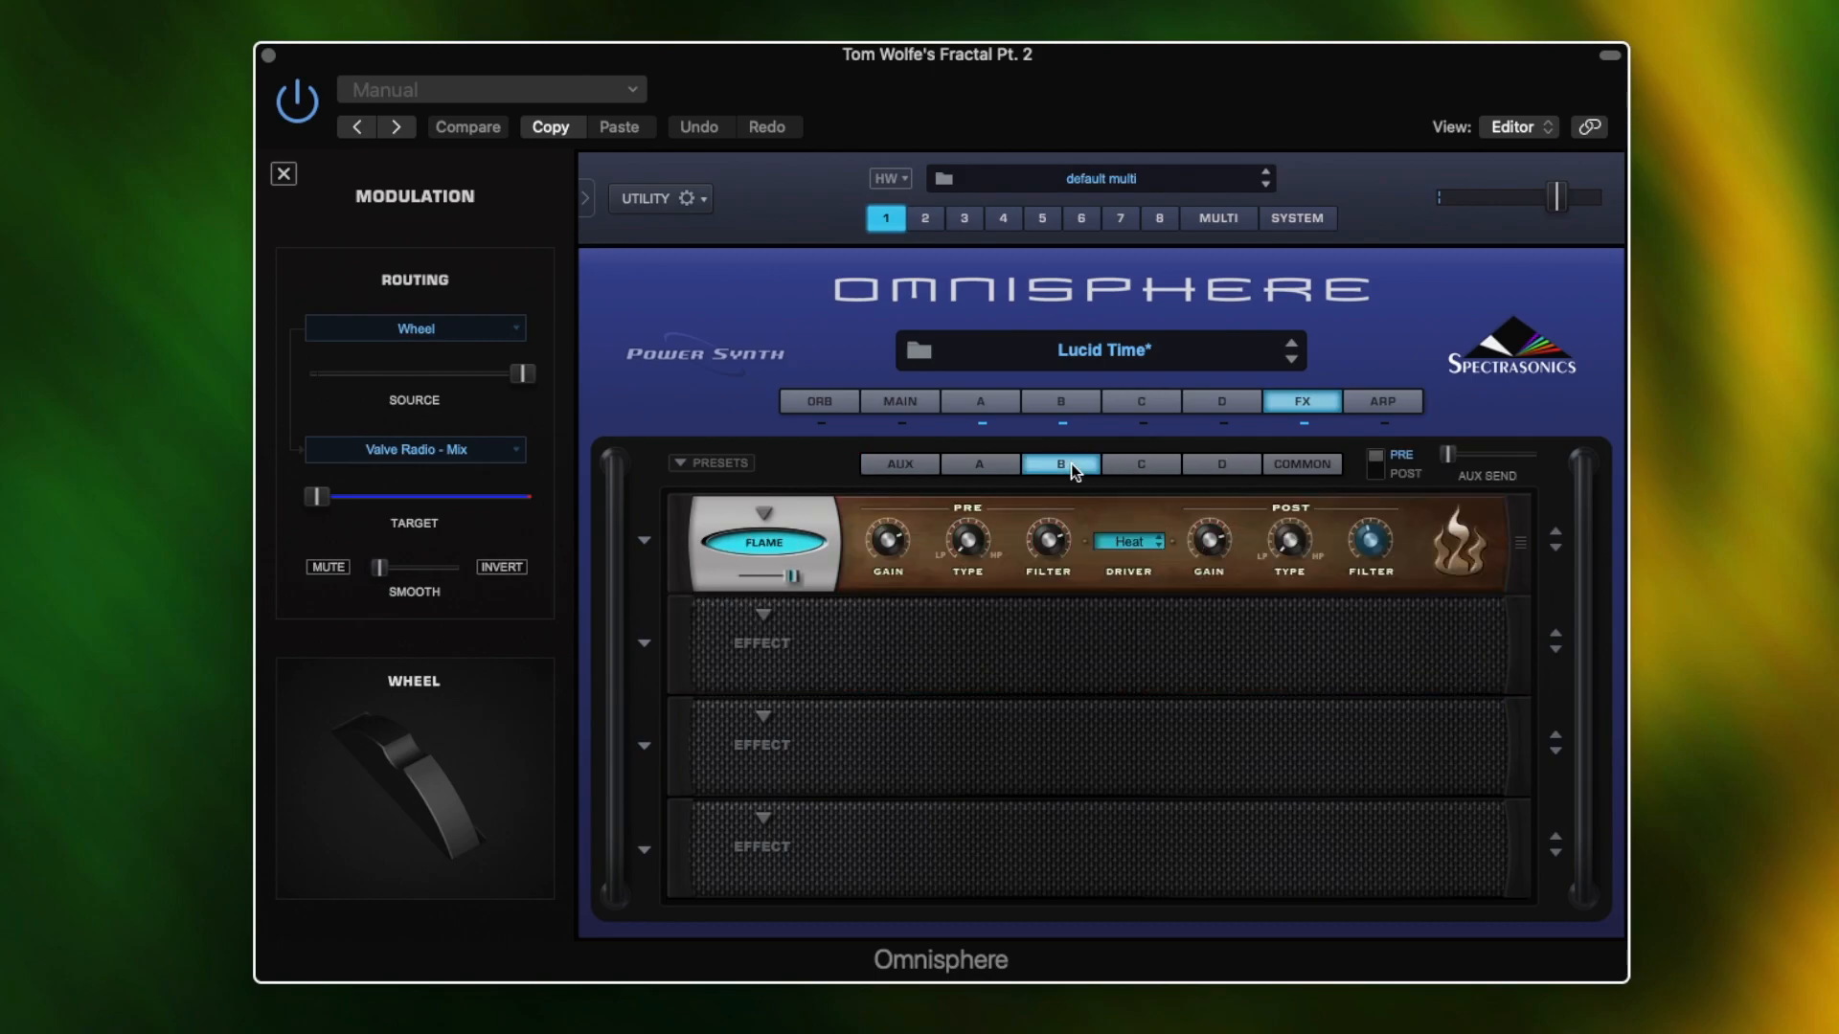
right_click(783, 575)
mouse_move(920, 642)
left_click(1086, 648)
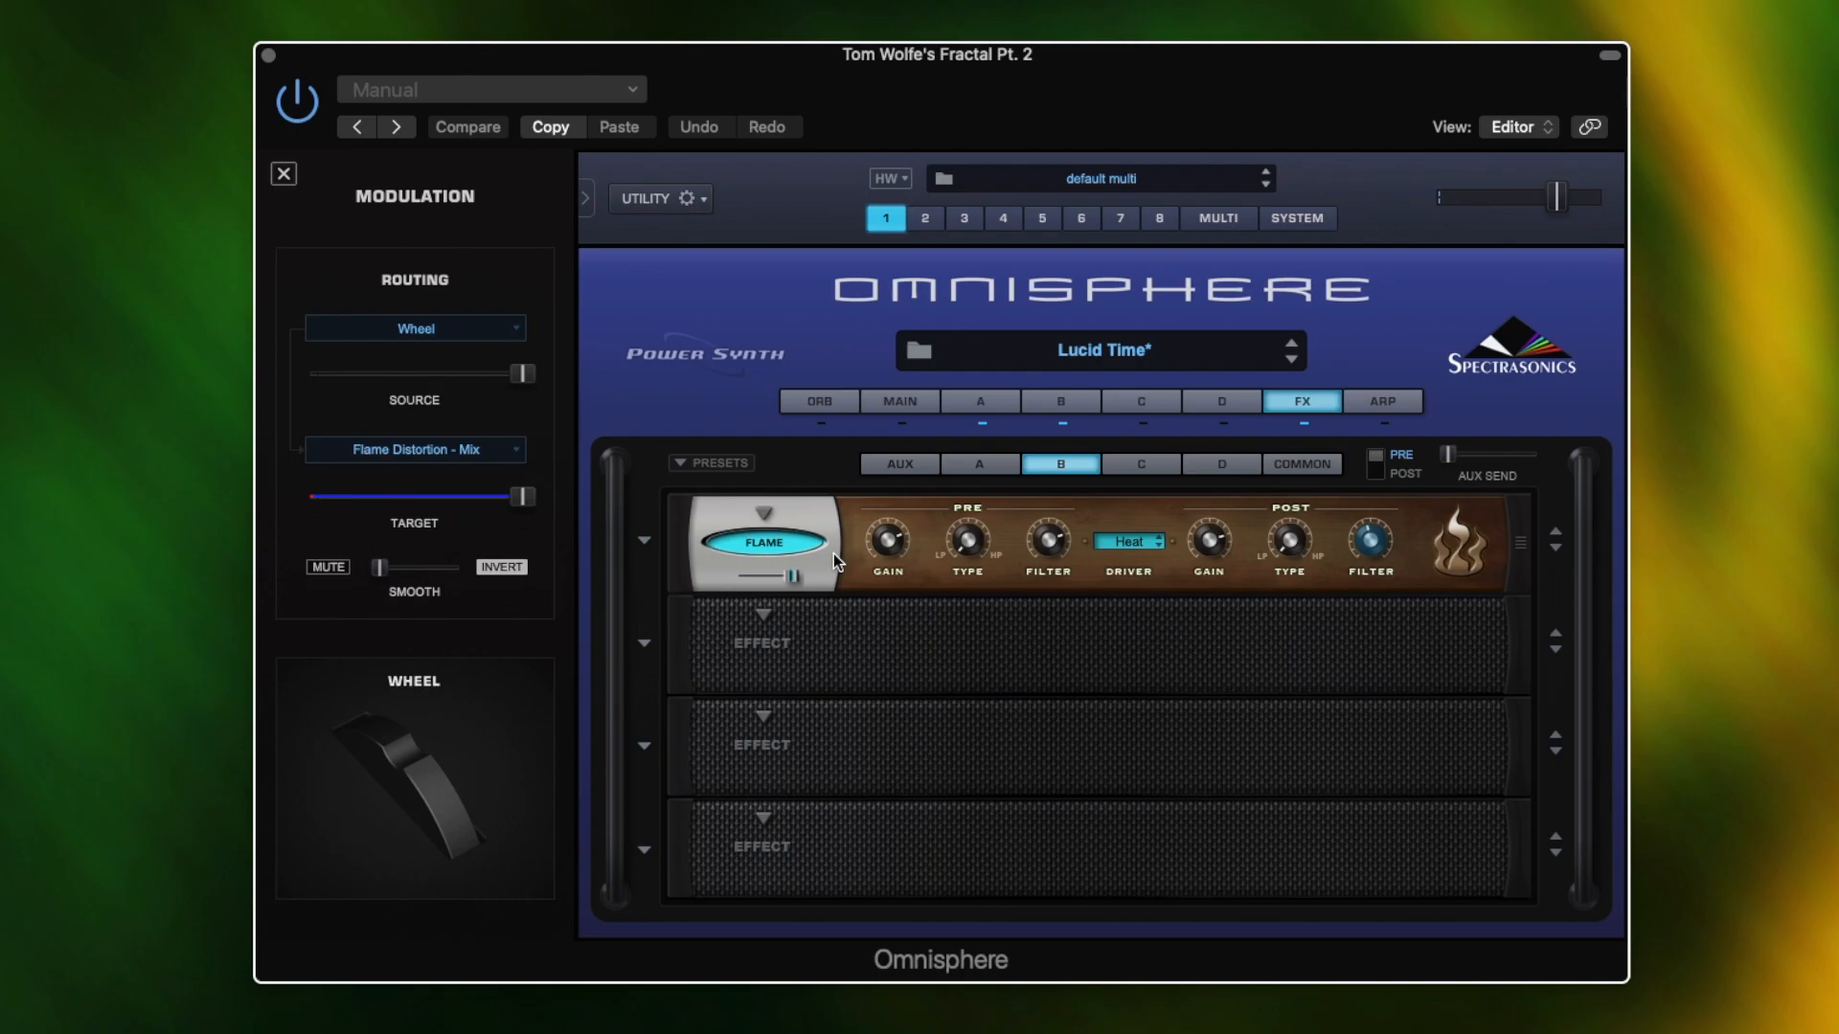
left_click(1322, 464)
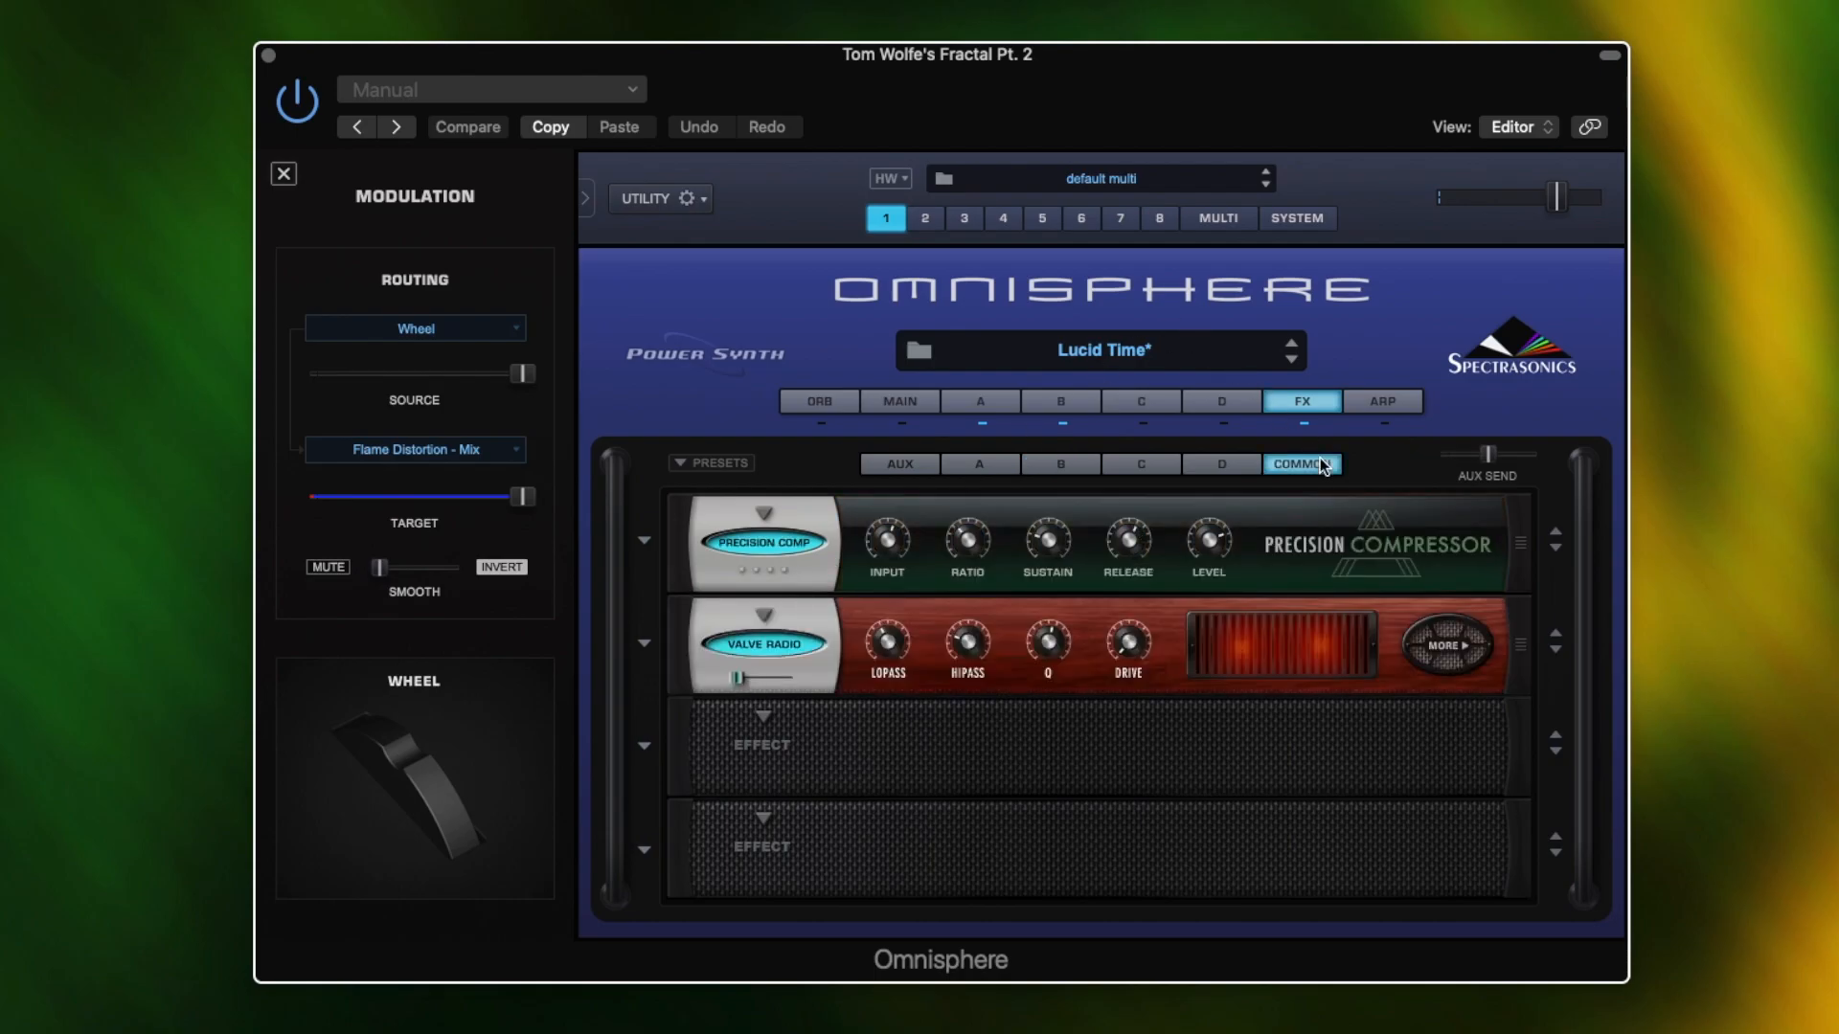